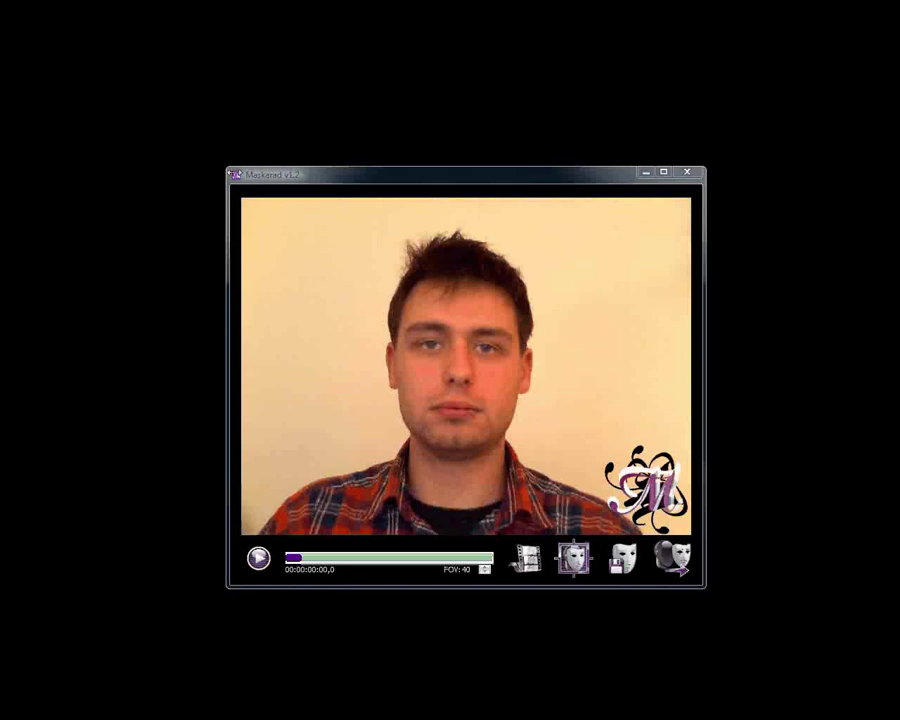
Review the face-tracked video, then export the tracking over cool-animation.fbx, replacing the existing file
click(258, 560)
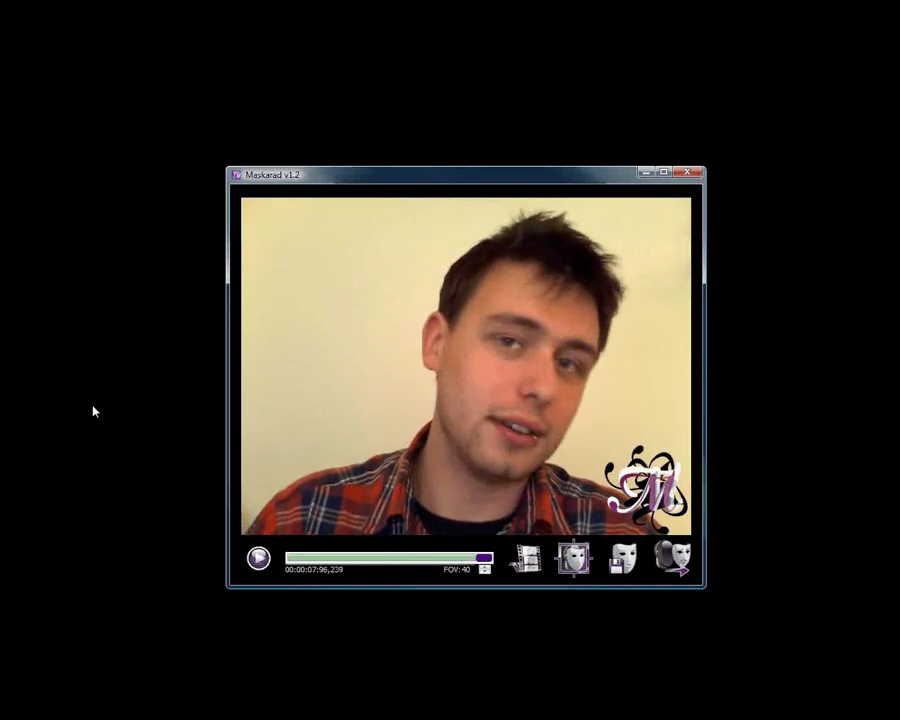
click(310, 559)
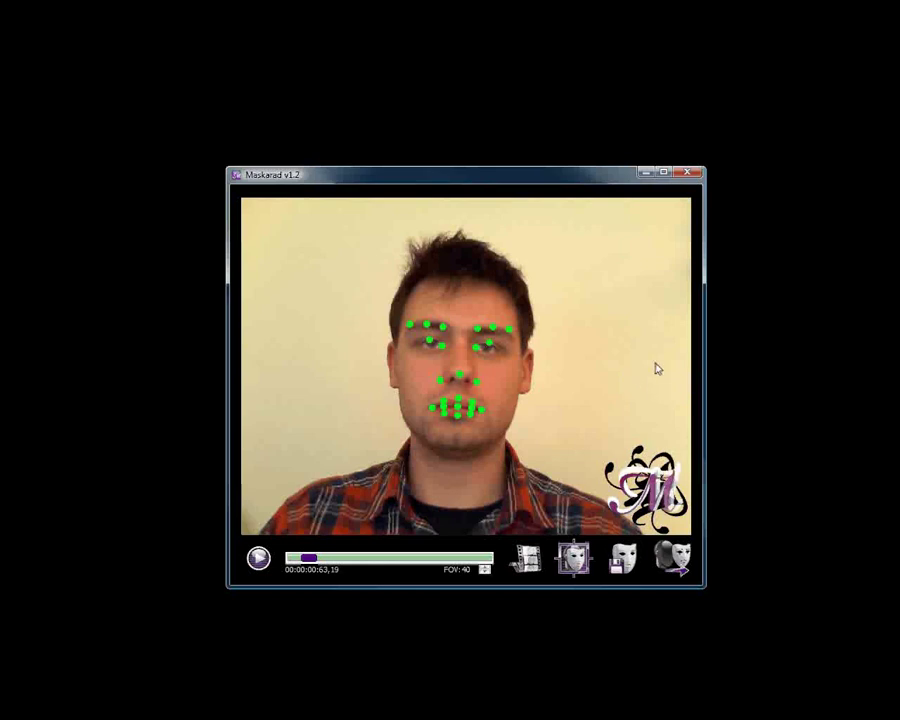
click(672, 557)
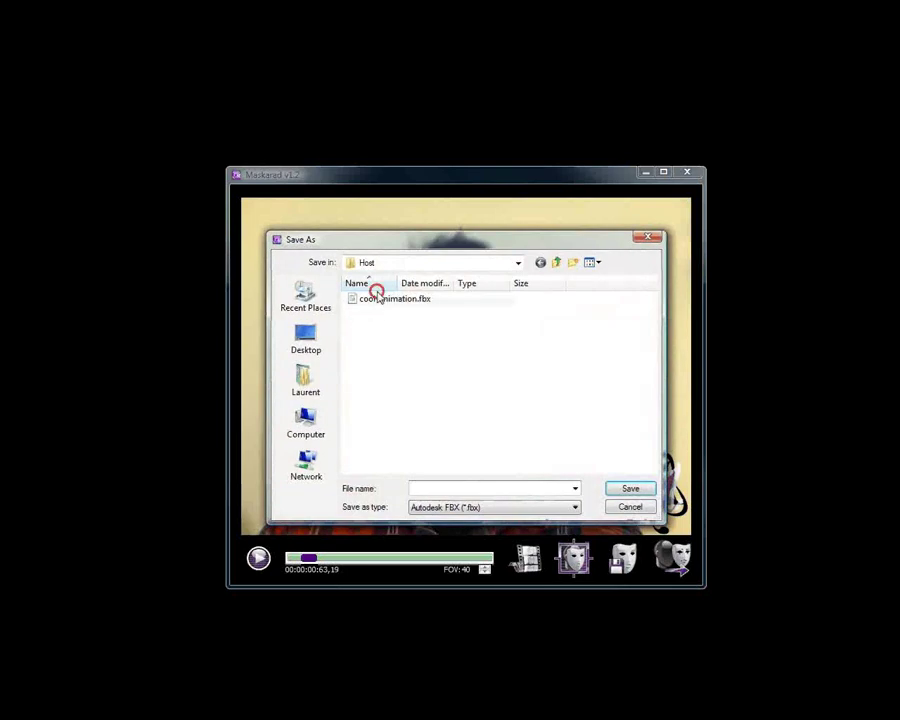
click(373, 298)
click(630, 489)
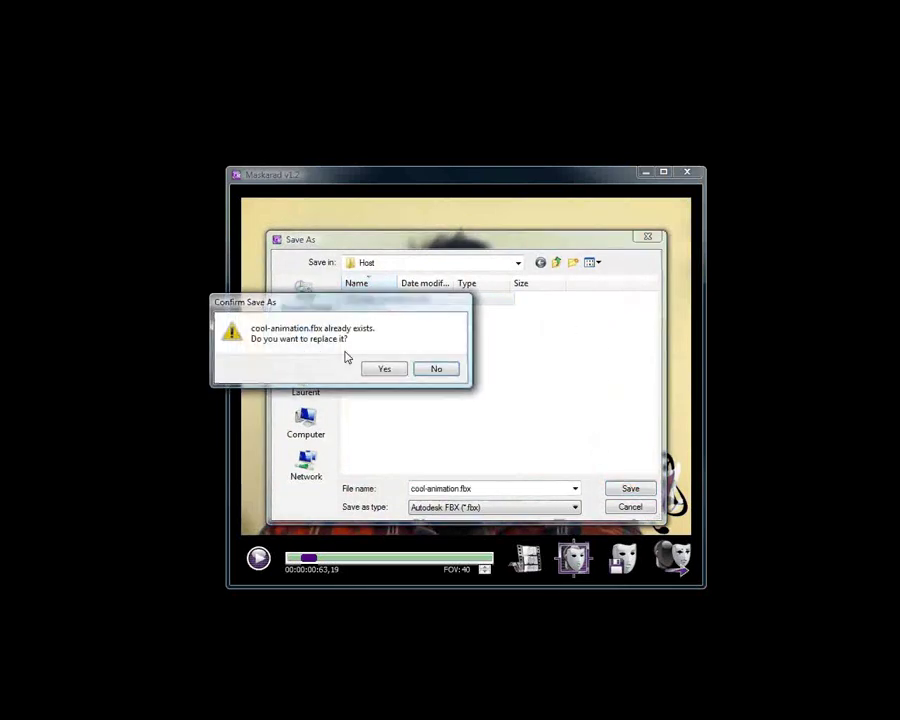
click(382, 368)
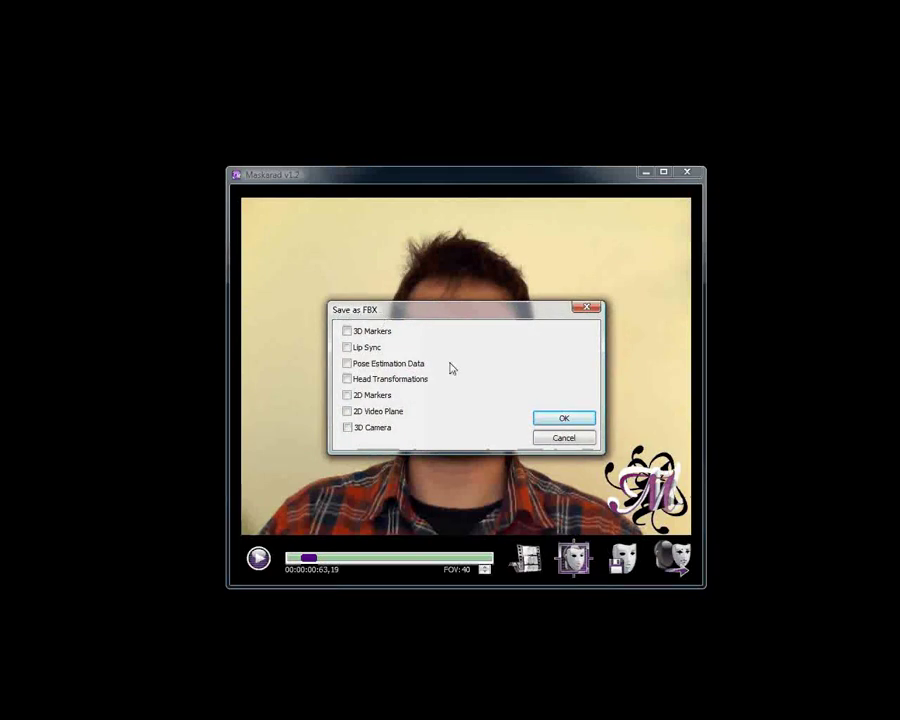
Export with only Head Transformations and Pose Estimation Data ticked, then minimise Maskarad
mouse_move(362, 380)
key(space)
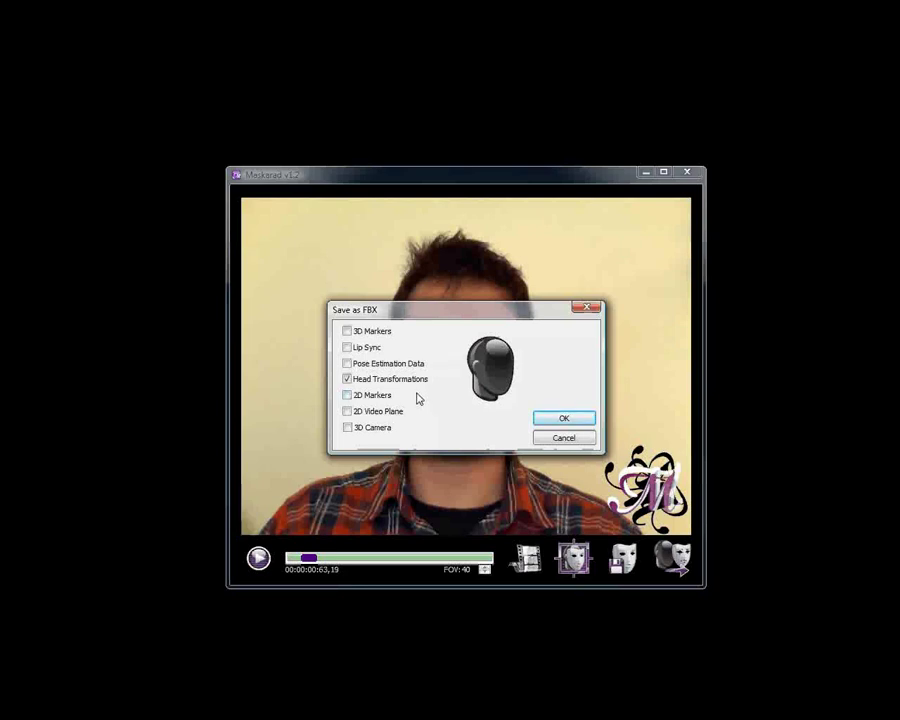
click(347, 363)
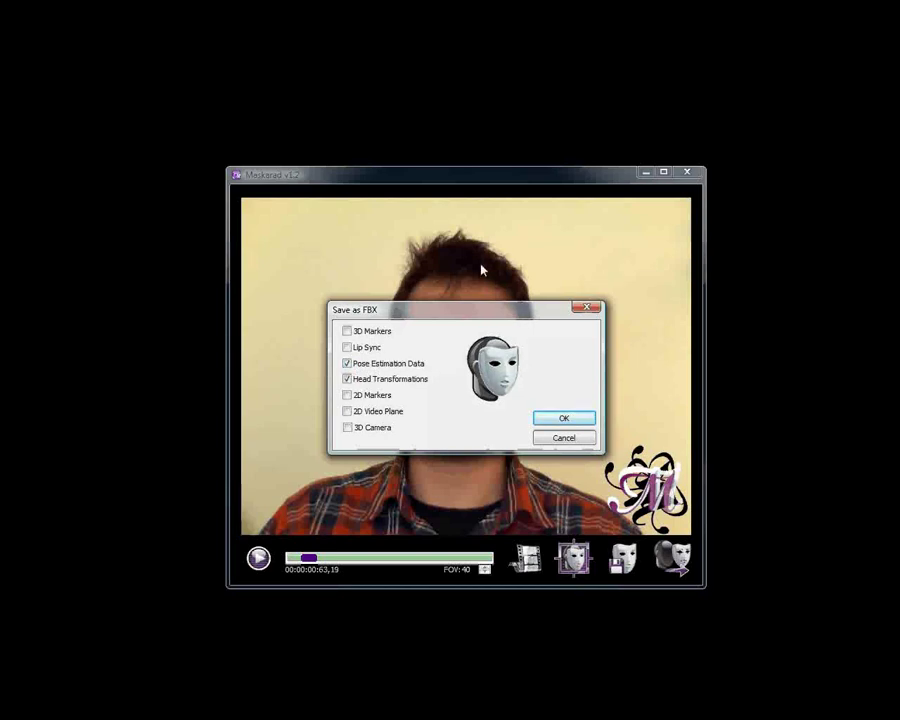
click(576, 424)
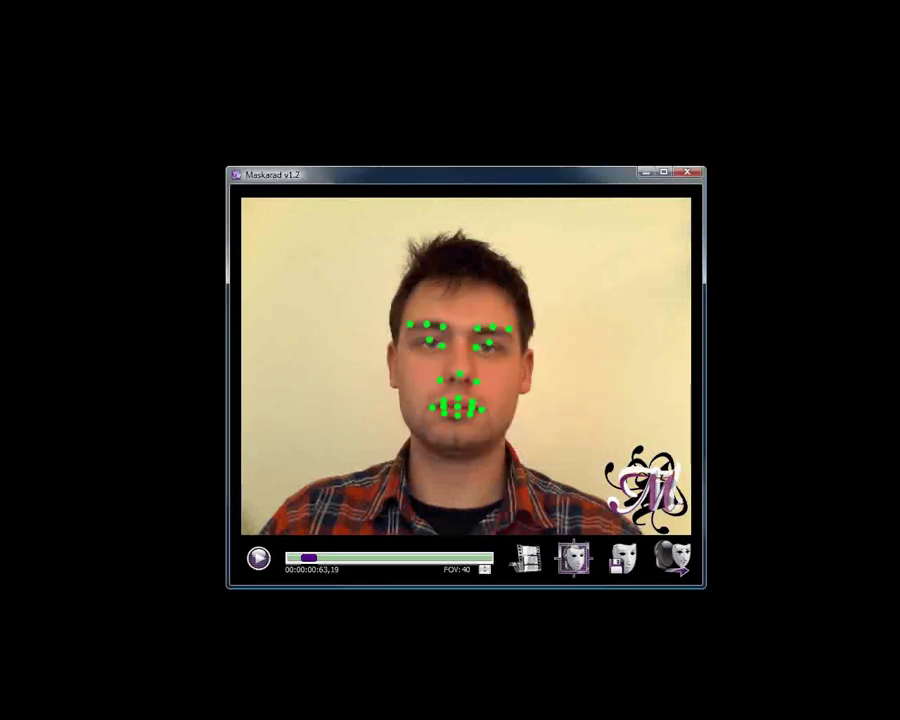
click(646, 172)
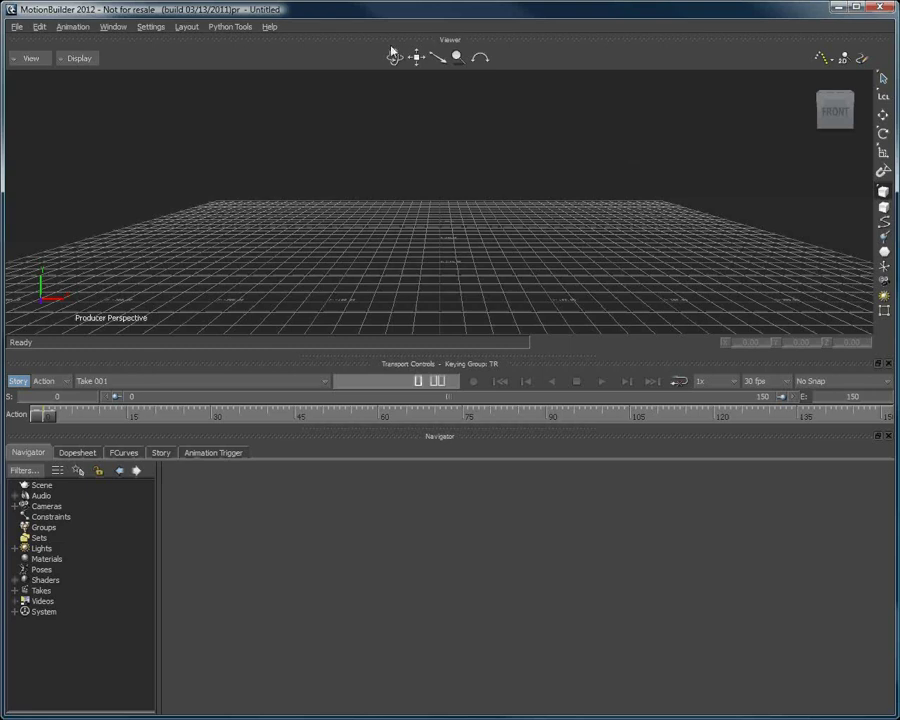
Open cool-animation.fbx from the Host folder and bring its Open Options dialog fully on screen
click(16, 27)
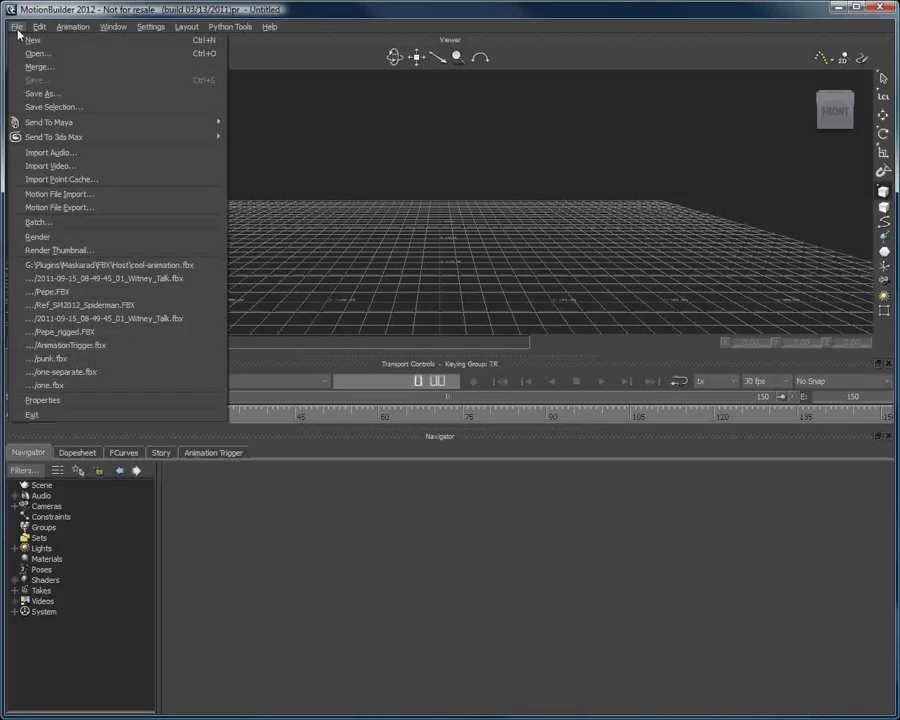
click(37, 54)
click(313, 283)
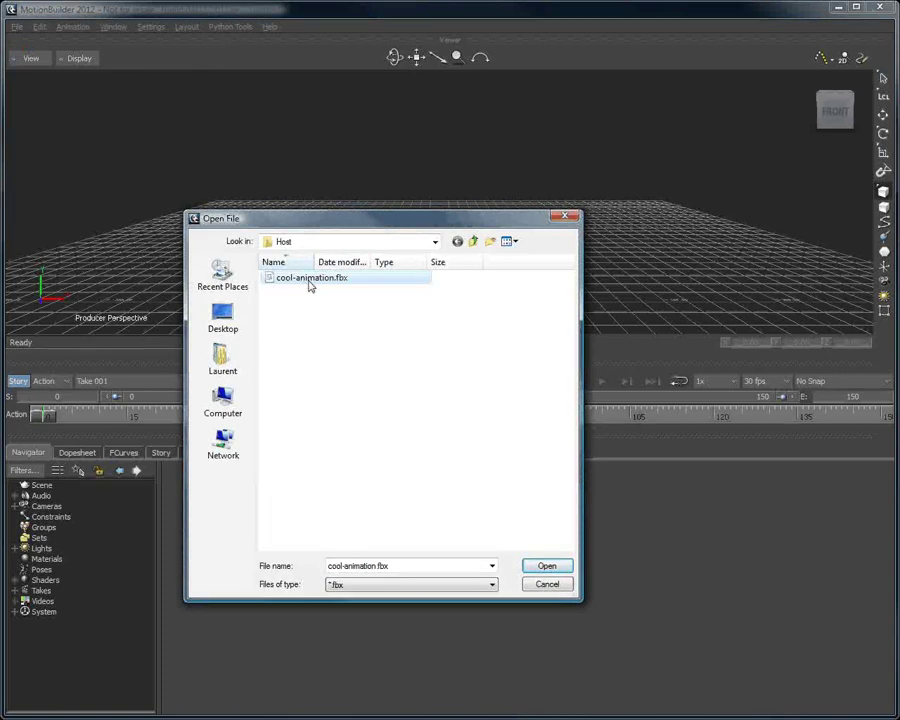
double_click(317, 279)
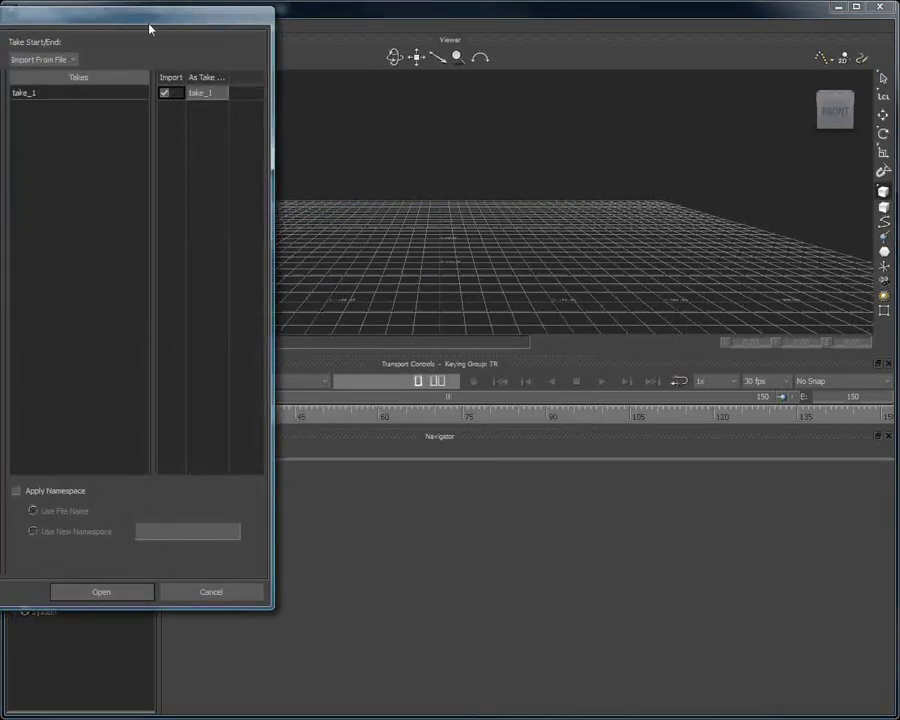
drag(136, 18, 371, 49)
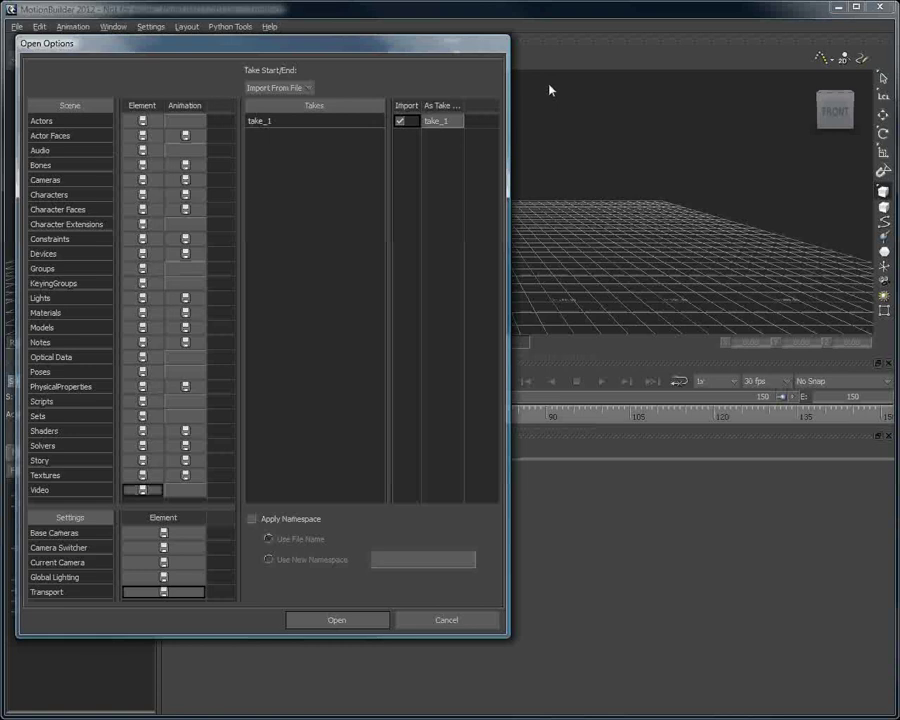
Load cool-animation.fbx with default options and select the red Head_Transformations cube
click(338, 620)
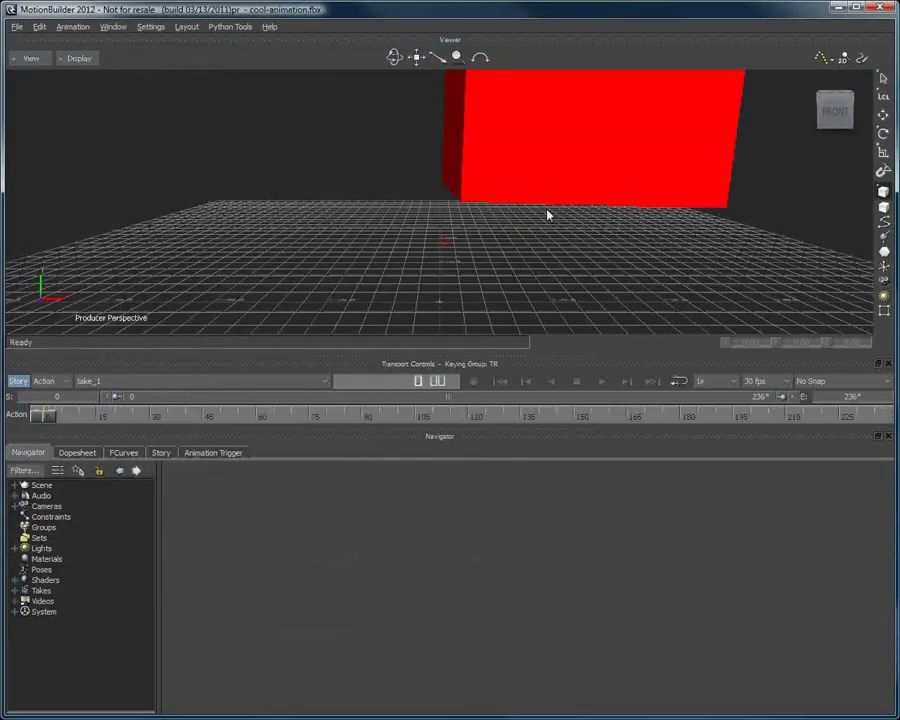
click(548, 216)
click(566, 267)
click(427, 105)
click(486, 110)
Check the cube's translation, rotation and scaling in a Property View, then centre the head
click(106, 27)
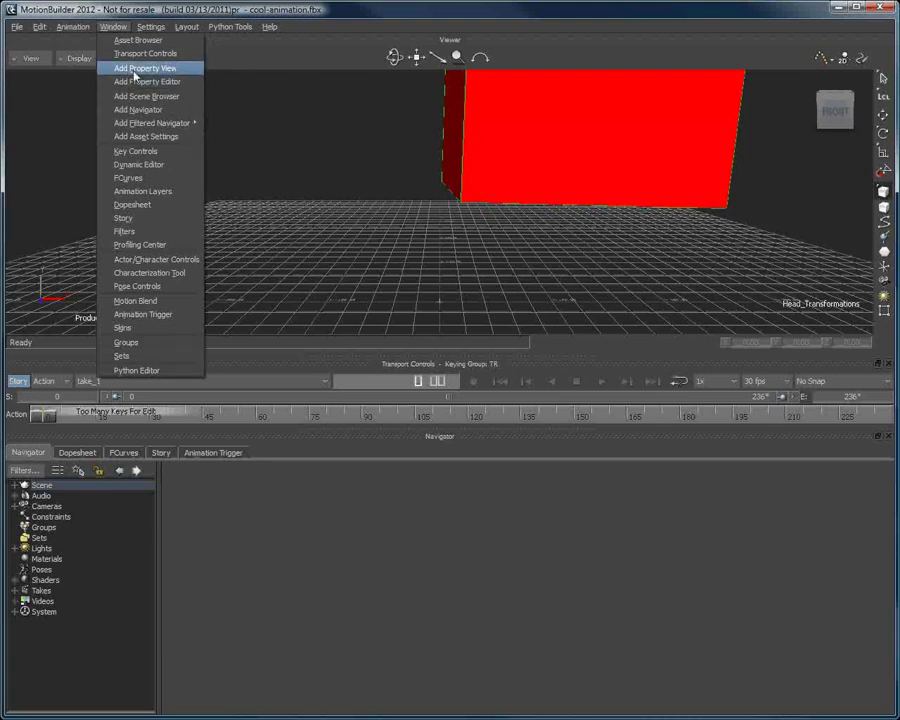
click(134, 68)
drag(10, 72, 290, 100)
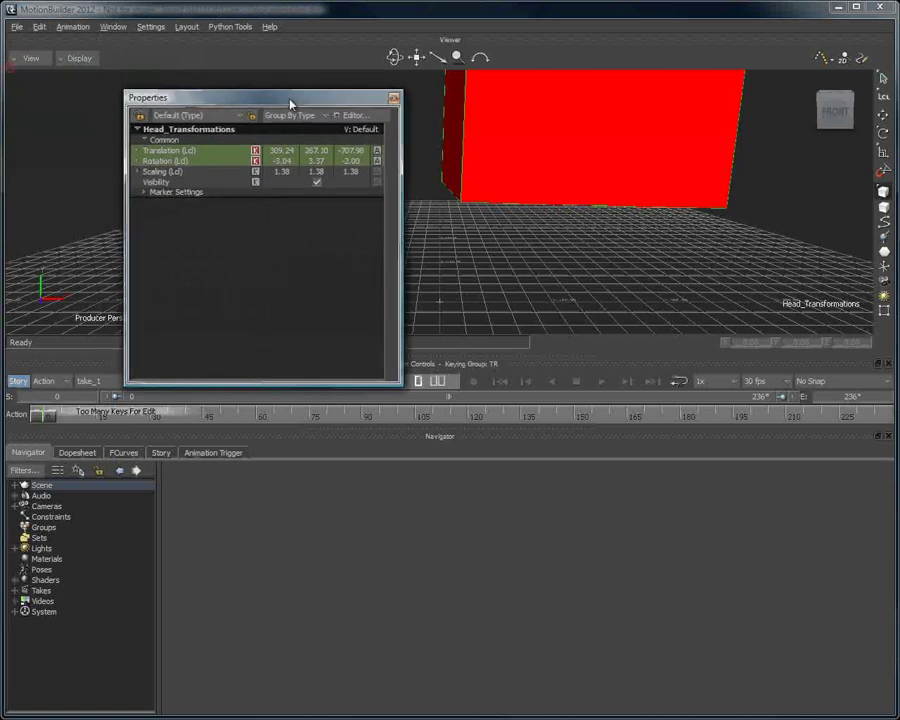
click(394, 98)
drag(416, 57, 448, 61)
Expand Scene > Maskarad > Head_Transformations in the Navigator to reveal HEADOBJ, then select Head_Transformations
click(488, 175)
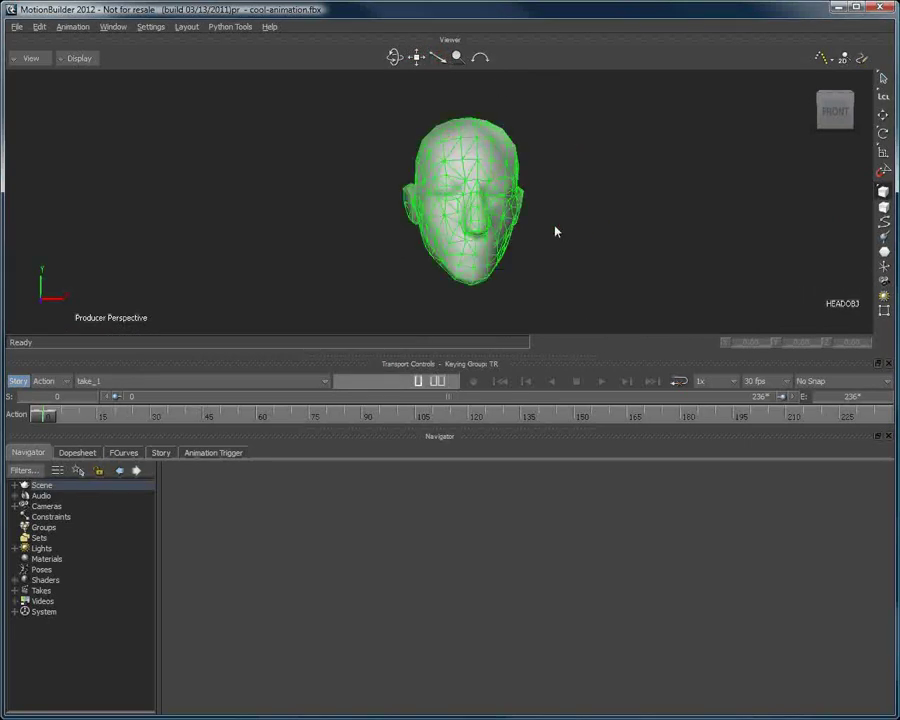
click(211, 297)
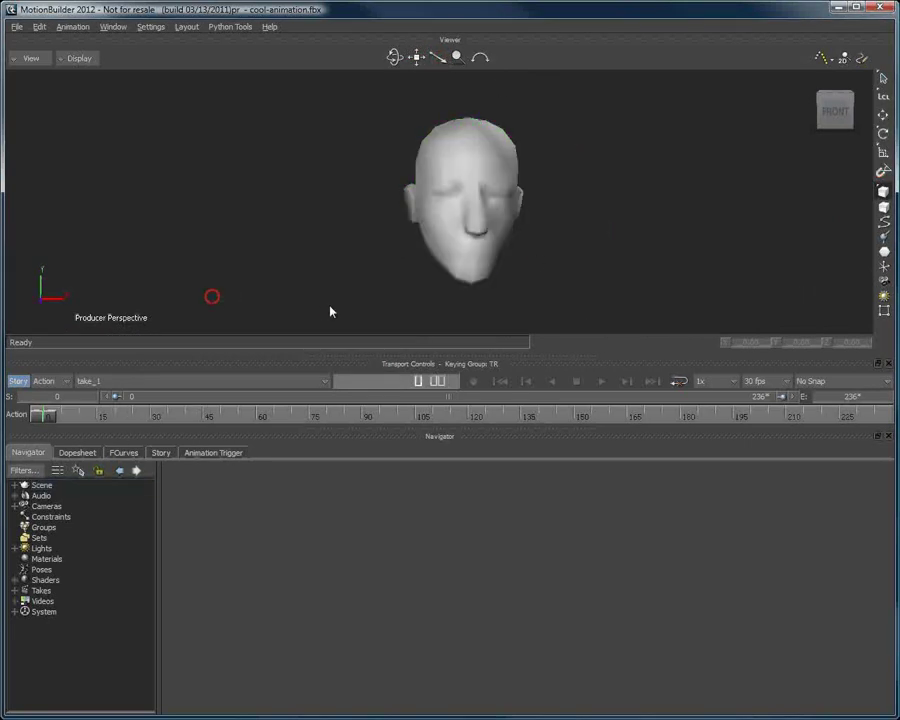
click(12, 486)
click(24, 496)
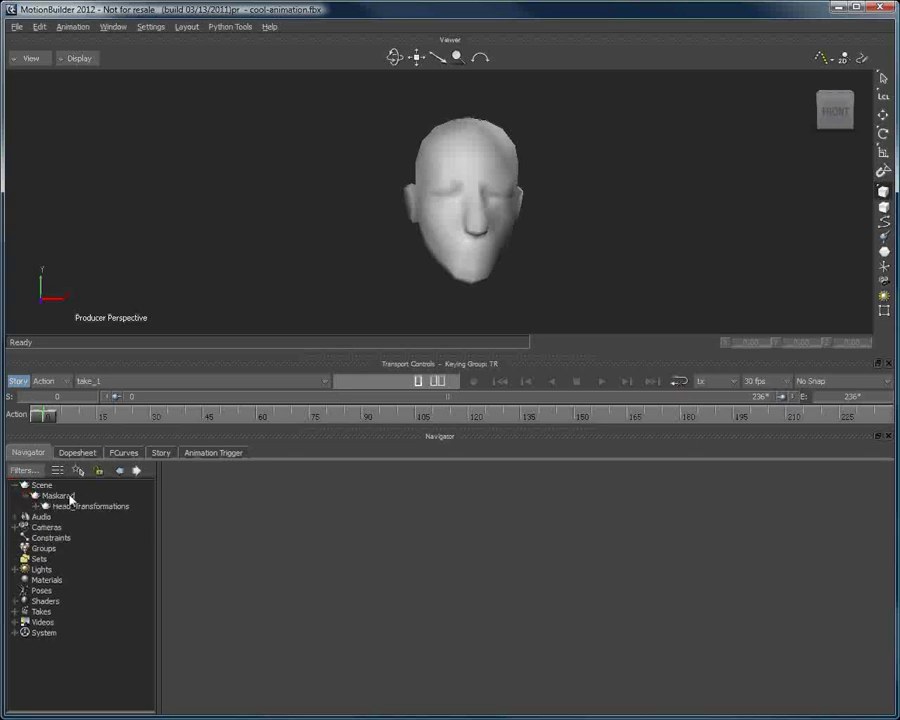
click(35, 506)
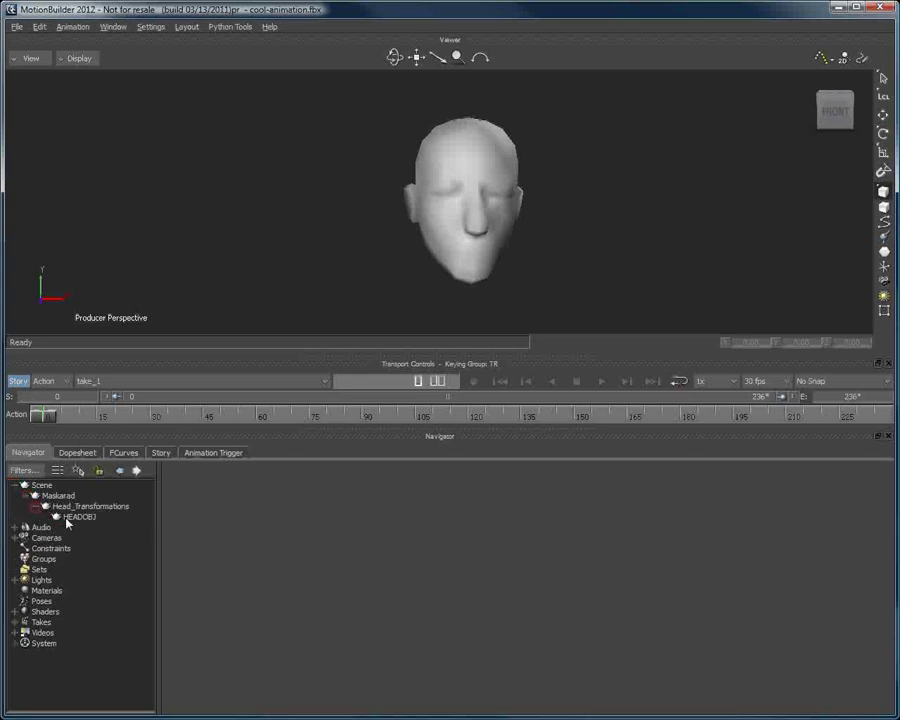
click(100, 508)
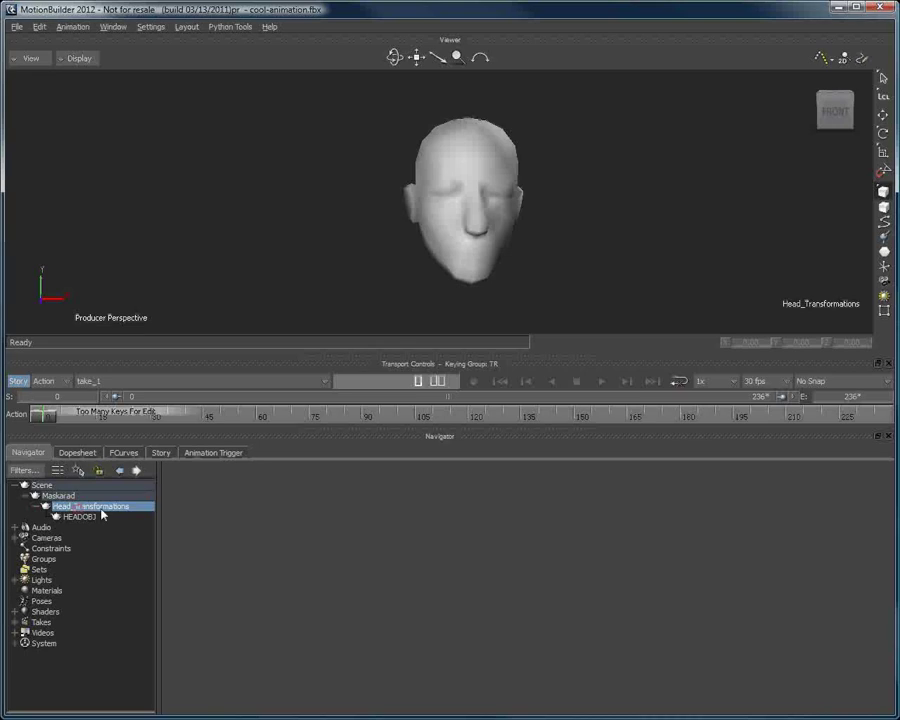
click(100, 517)
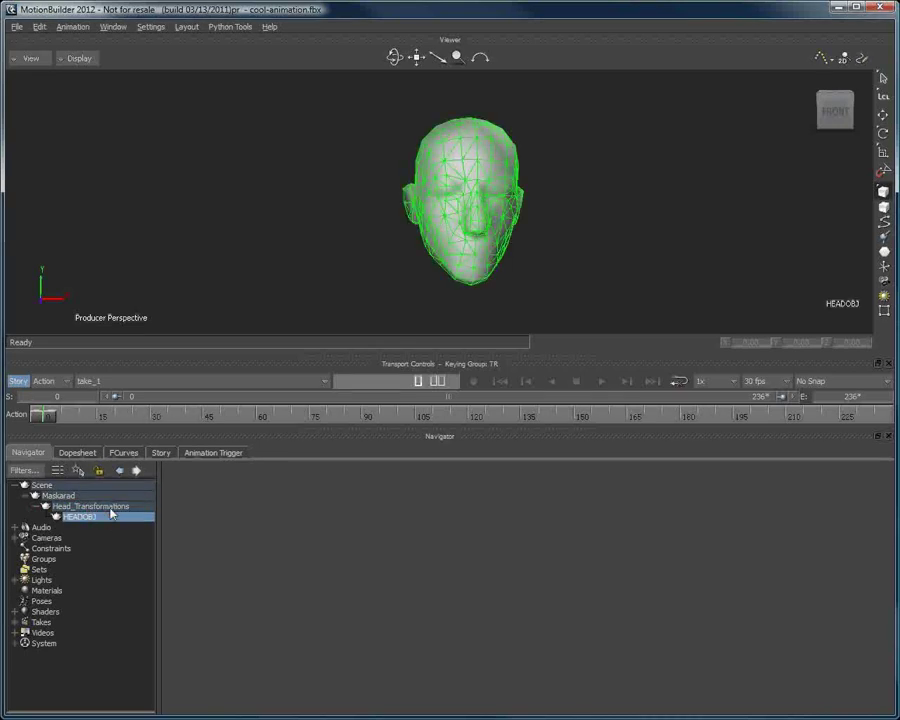
click(124, 516)
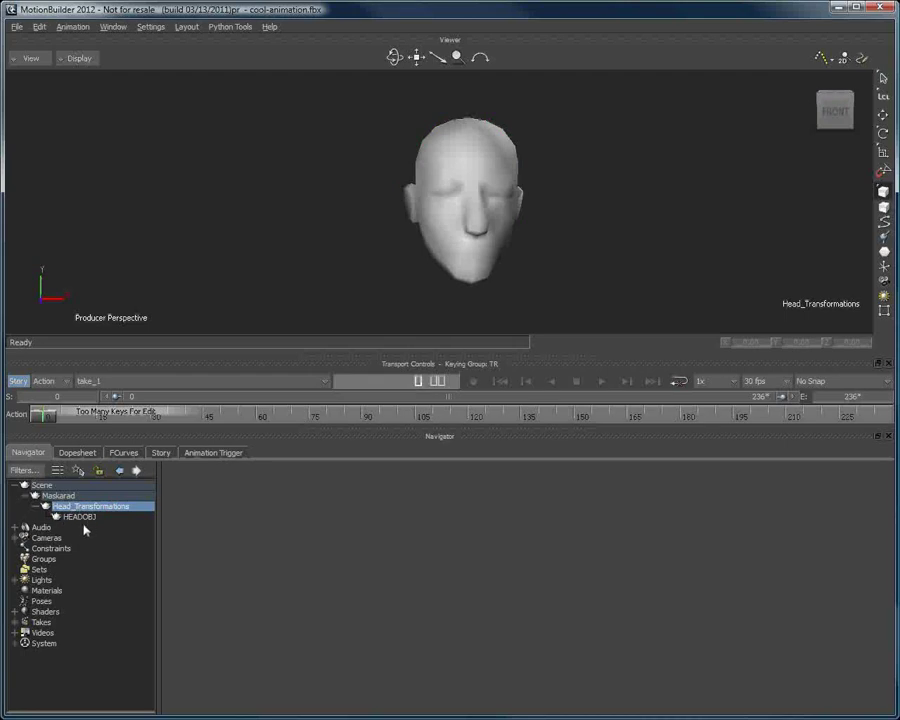
click(90, 518)
click(90, 518)
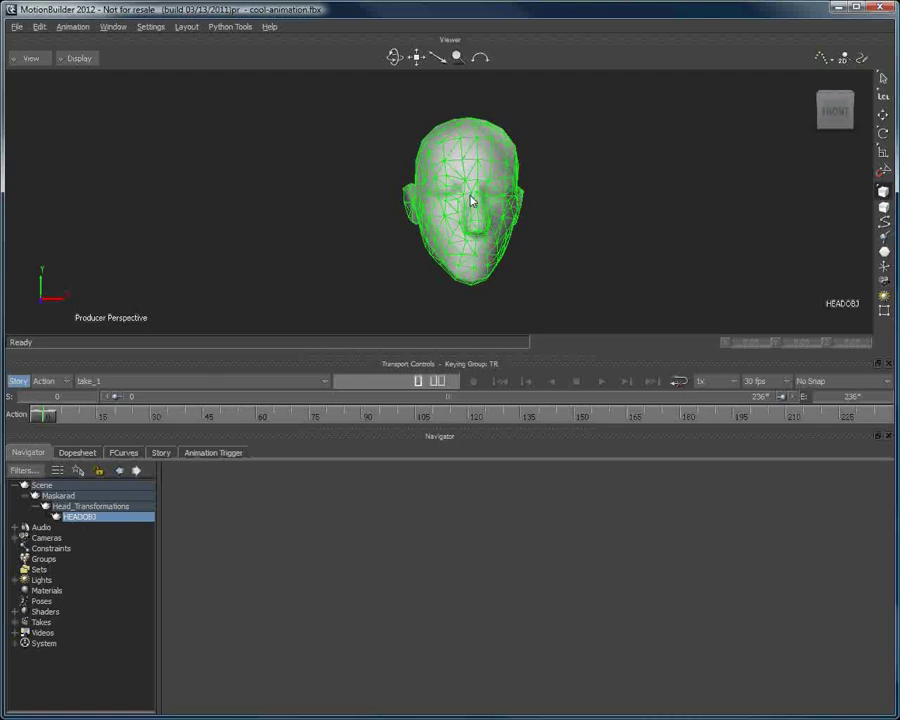
click(112, 506)
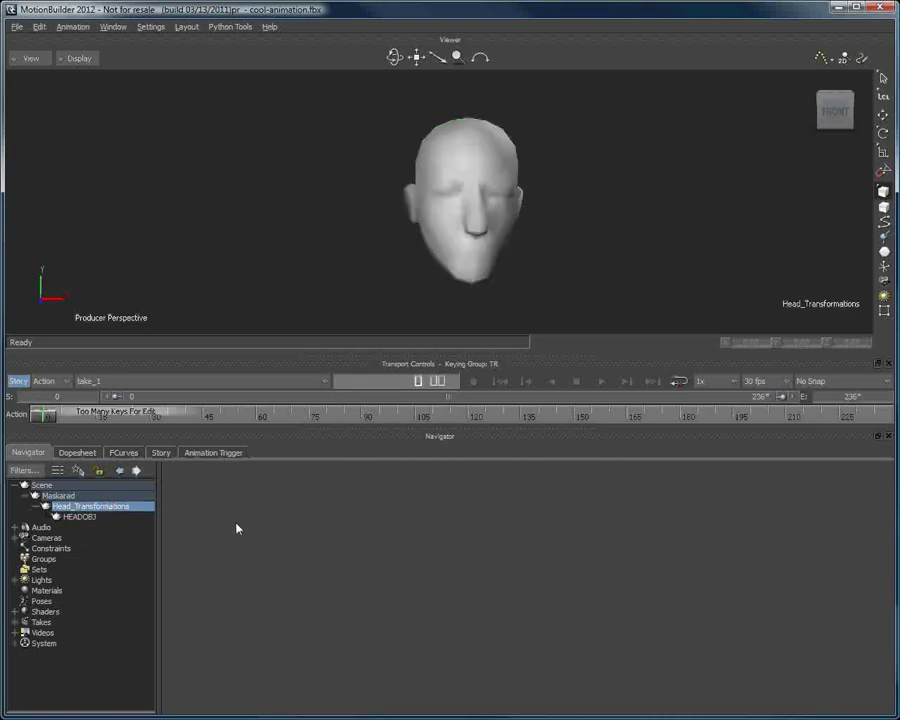
Frame the Rotation x, y and z curves in FCurves and open the Filters window
click(124, 452)
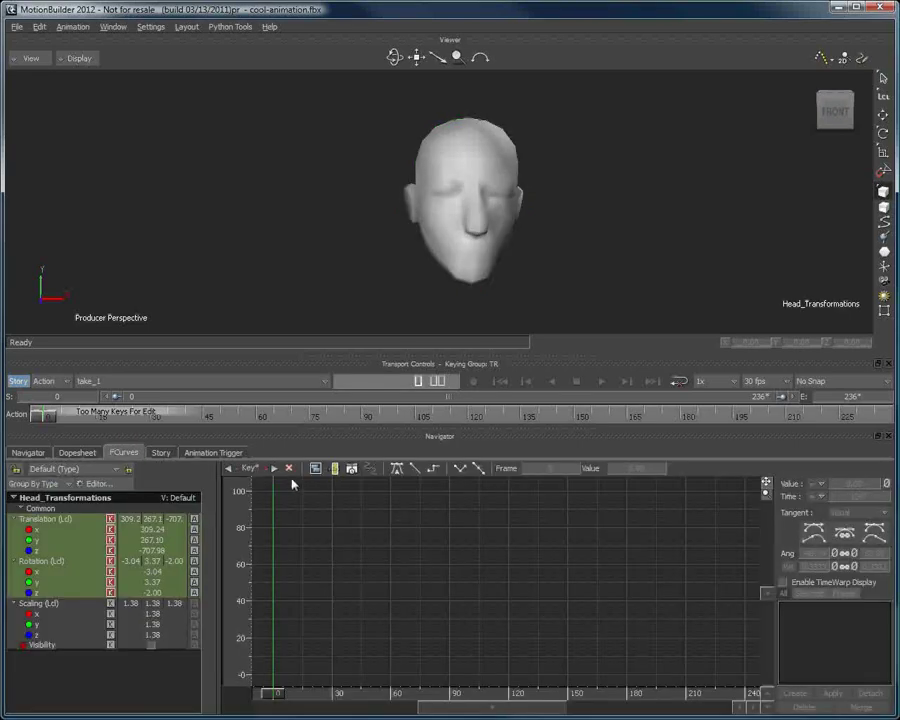
click(38, 573)
ctrl+click(40, 582)
ctrl+click(44, 592)
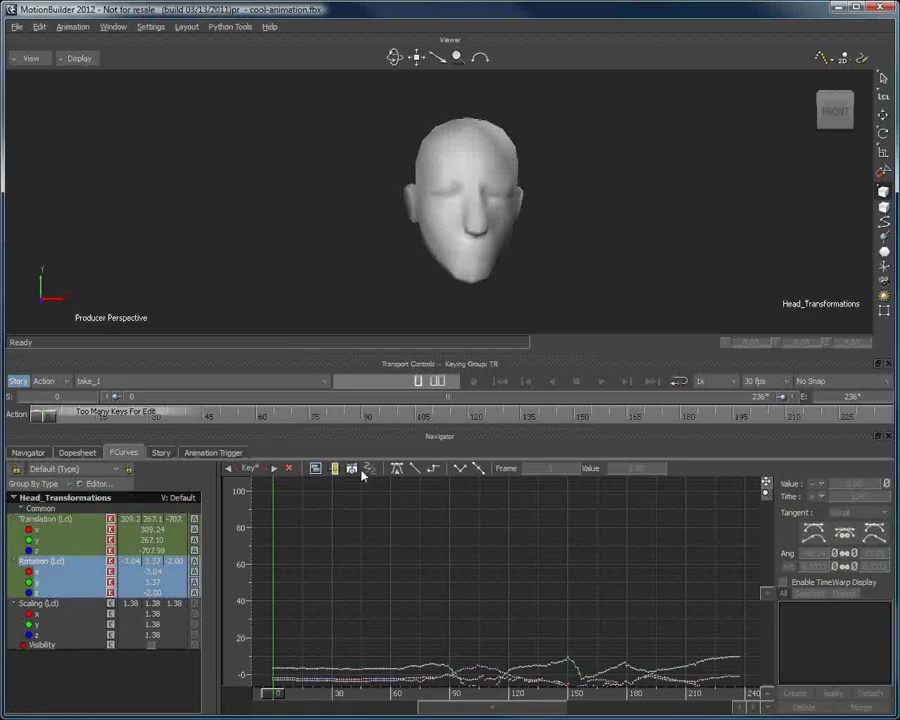
click(317, 470)
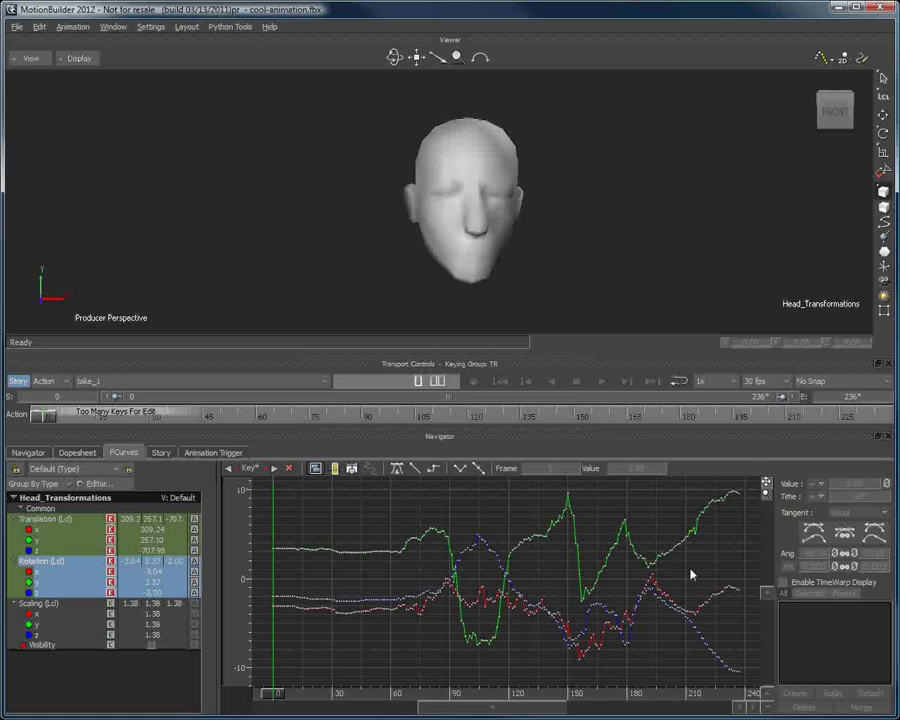
click(113, 28)
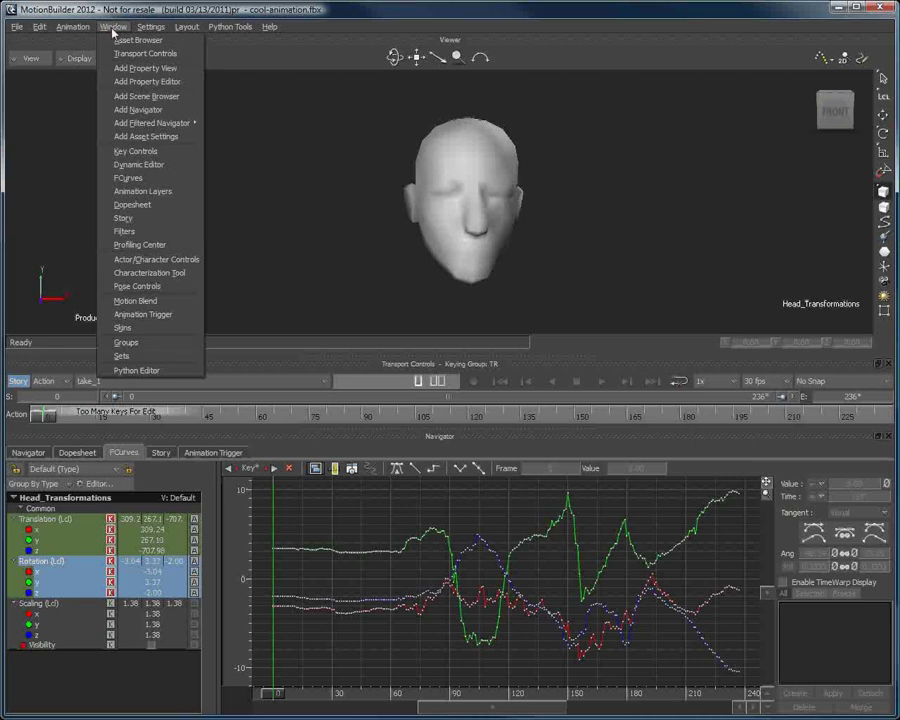
click(115, 231)
Dock Filters beside the curve graph and apply Peak Removal to the rotation curves after previewing
drag(507, 341, 568, 281)
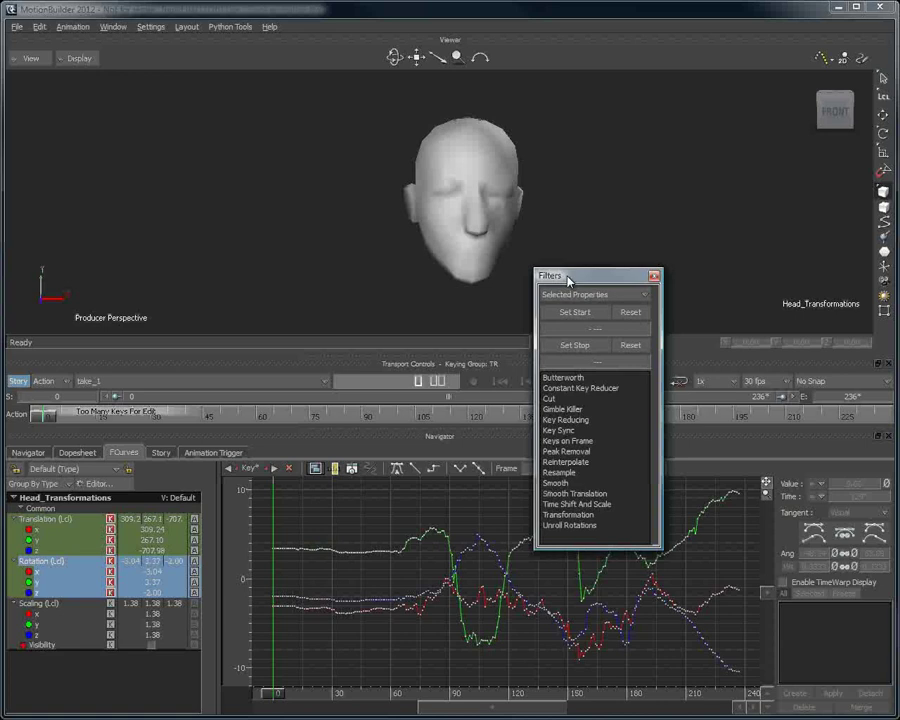
drag(568, 281, 812, 448)
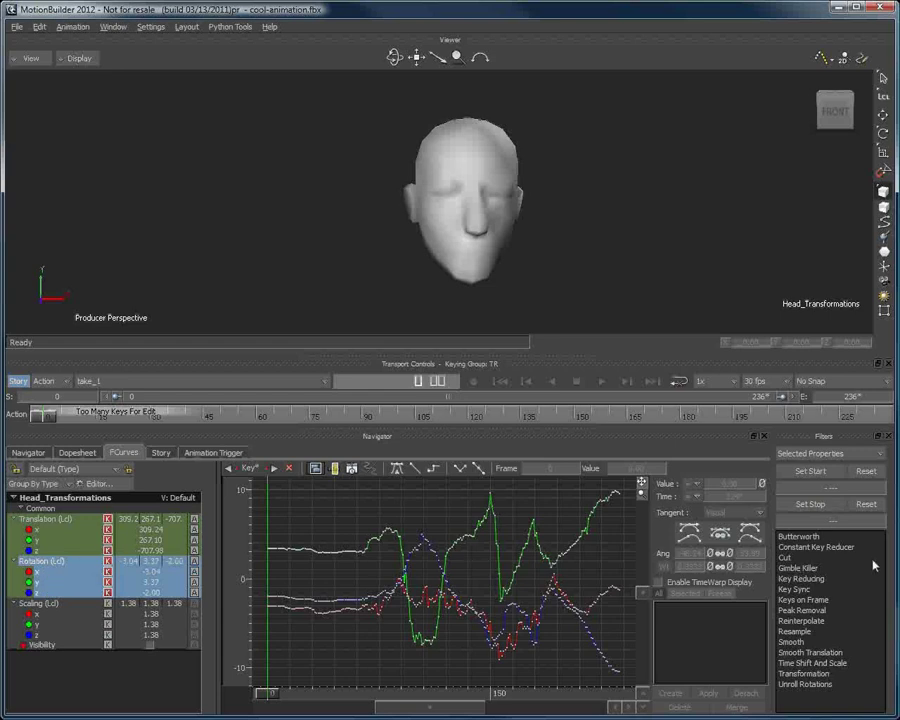
double_click(836, 611)
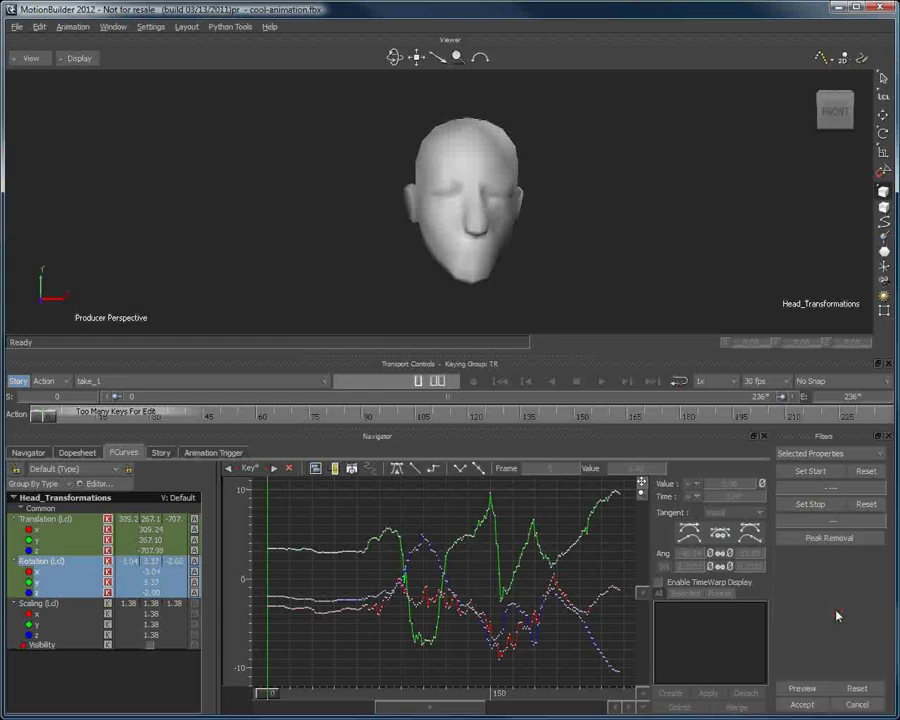
click(802, 688)
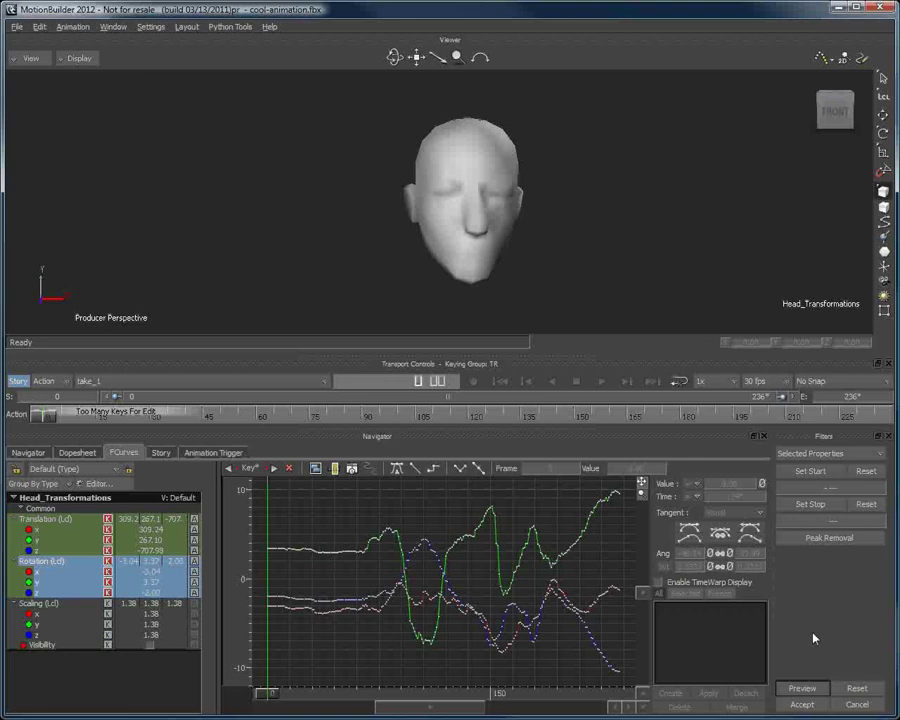
click(858, 688)
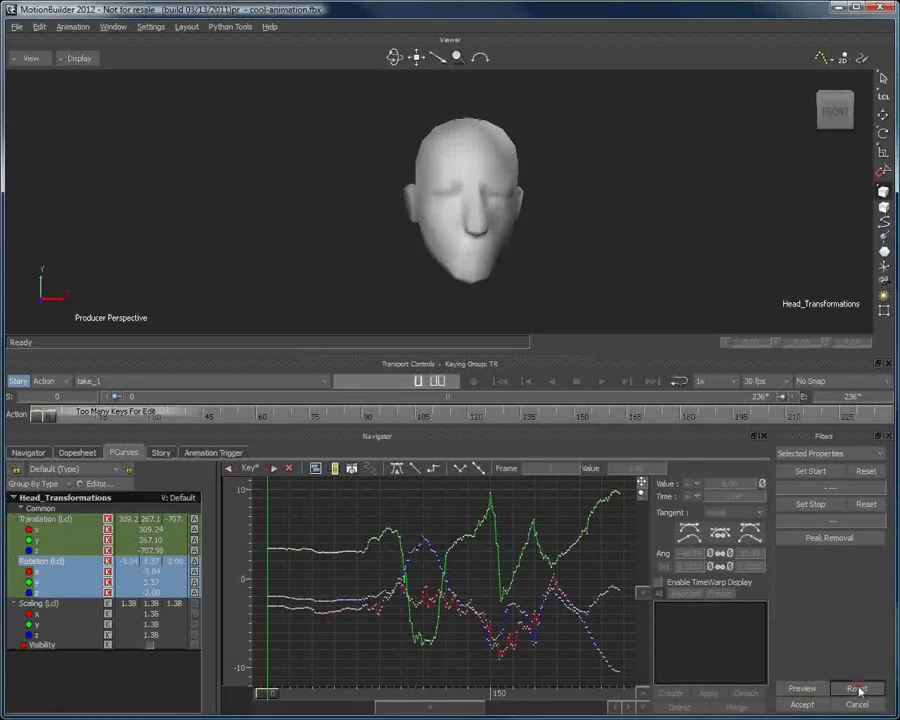
click(806, 692)
click(802, 704)
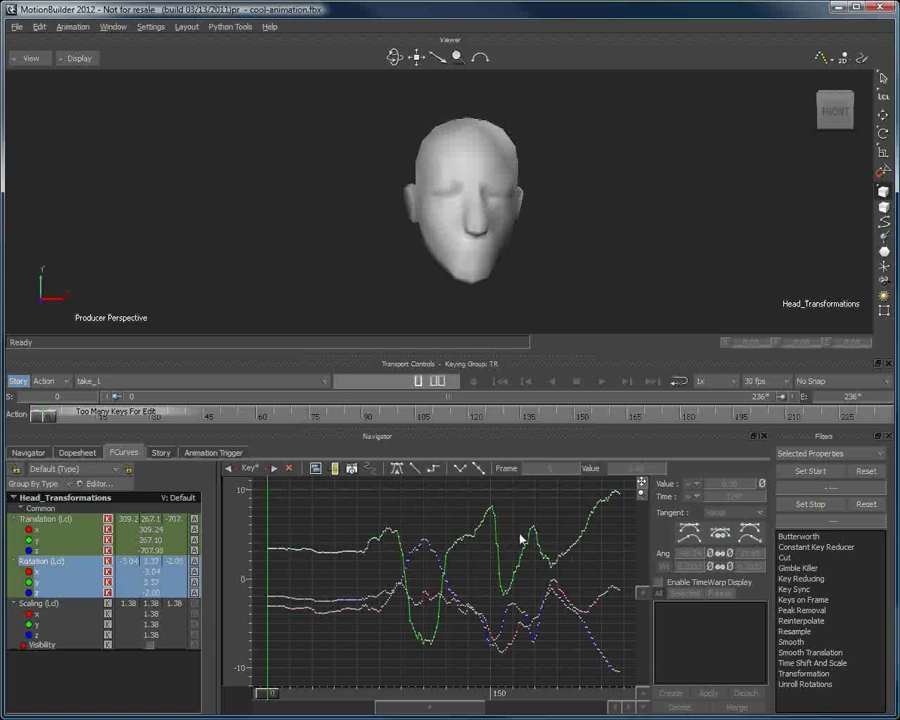
Add a Scene Browser docked left and select HEADOBJ under Maskarad > Head_Transformations
click(108, 27)
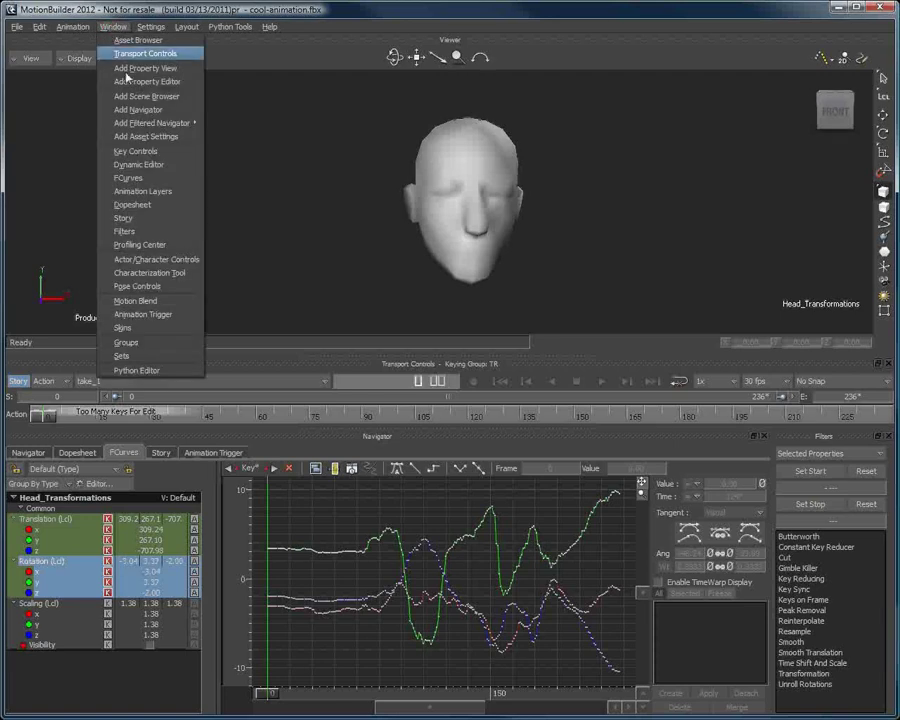
click(100, 96)
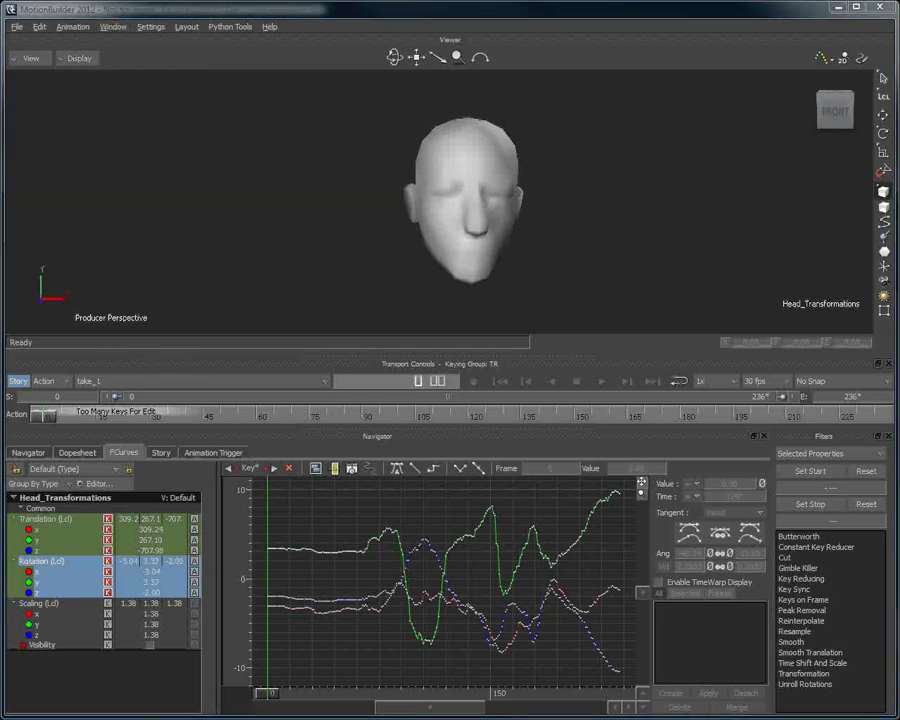
drag(100, 46, 40, 62)
click(15, 71)
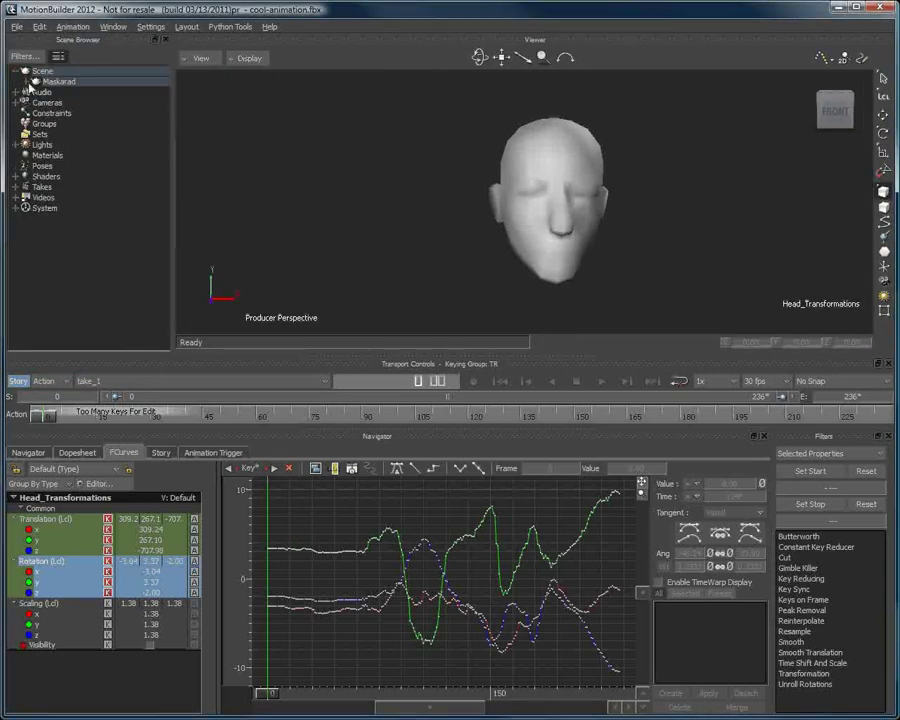
click(26, 81)
click(36, 91)
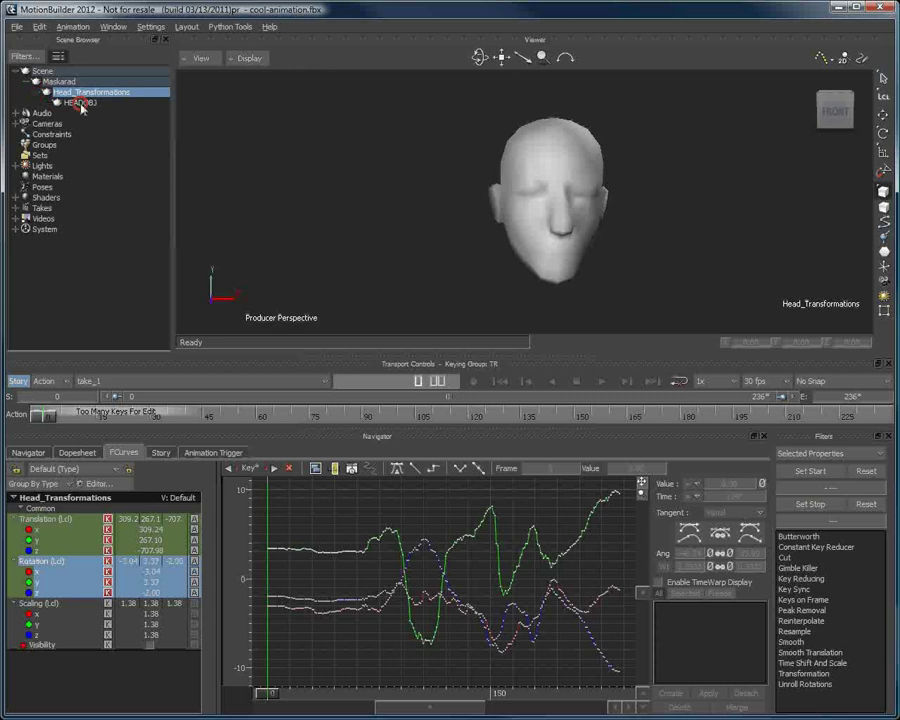
click(80, 103)
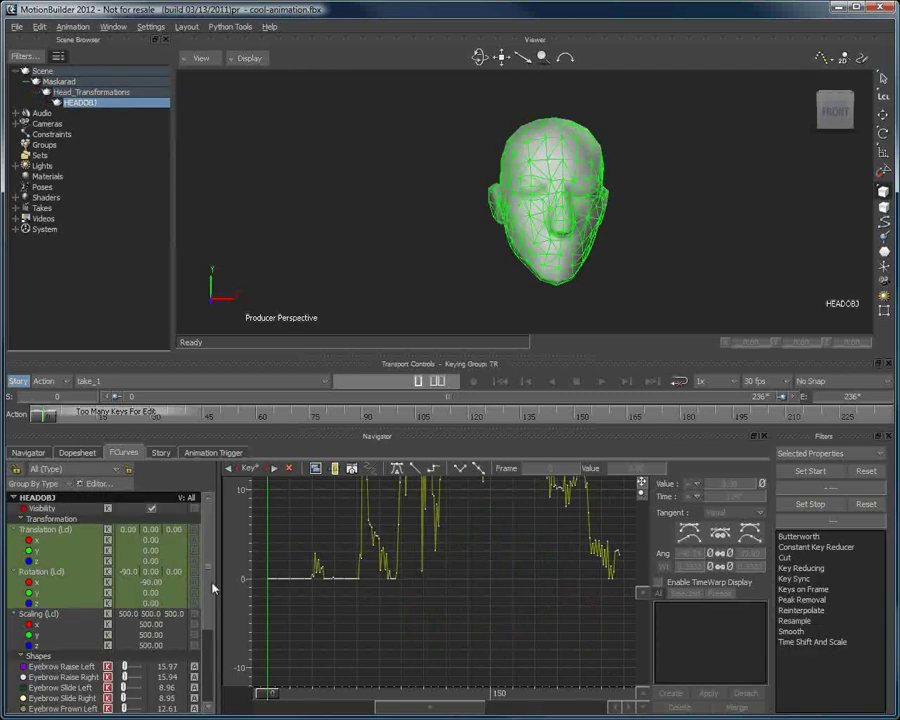
Show the Eyebrow Raise Right shape curve framed in a widened graph
scroll(210, 617, down, 1)
scroll(210, 617, down, 3)
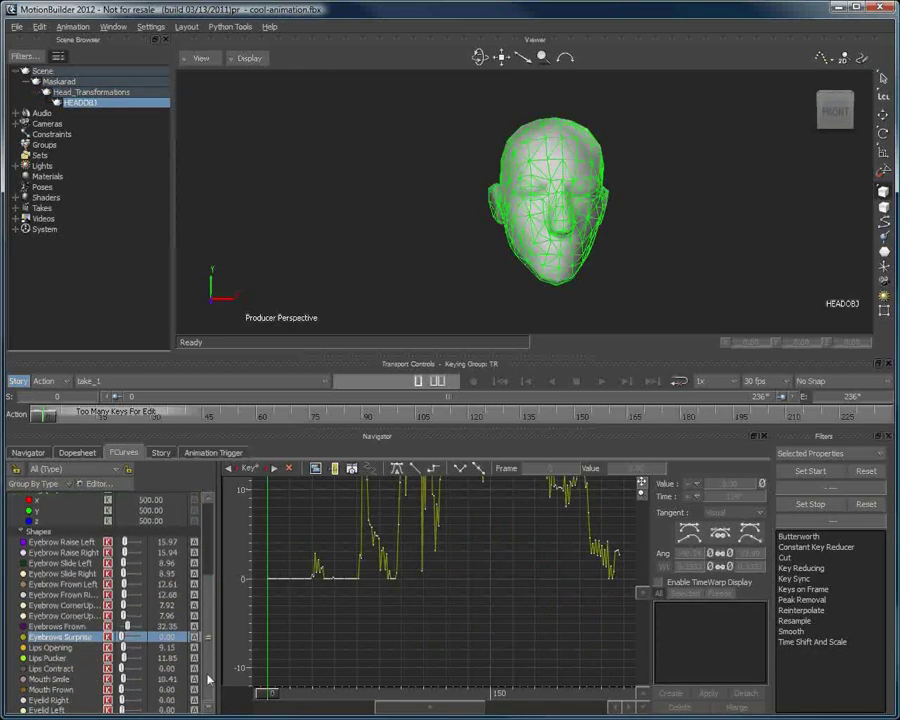
click(74, 540)
key(Down)
key(Down)
key(Down)
key(Down)
key(Down)
key(Down)
key(Down)
key(Down)
key(Down)
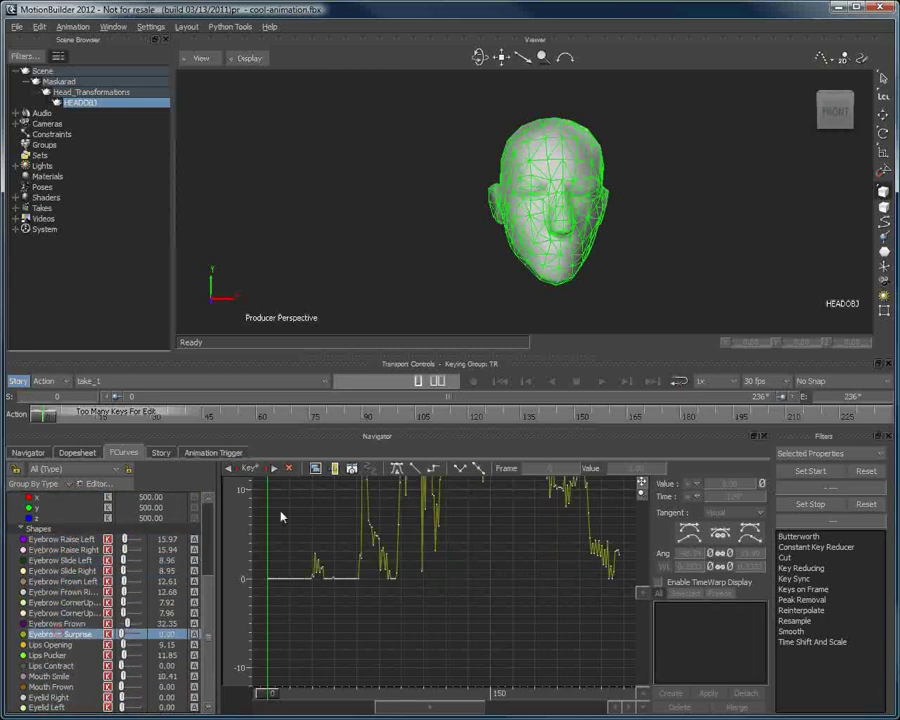
click(316, 470)
key(Up)
key(Up)
key(Up)
key(Up)
key(Up)
key(Up)
key(Up)
key(Up)
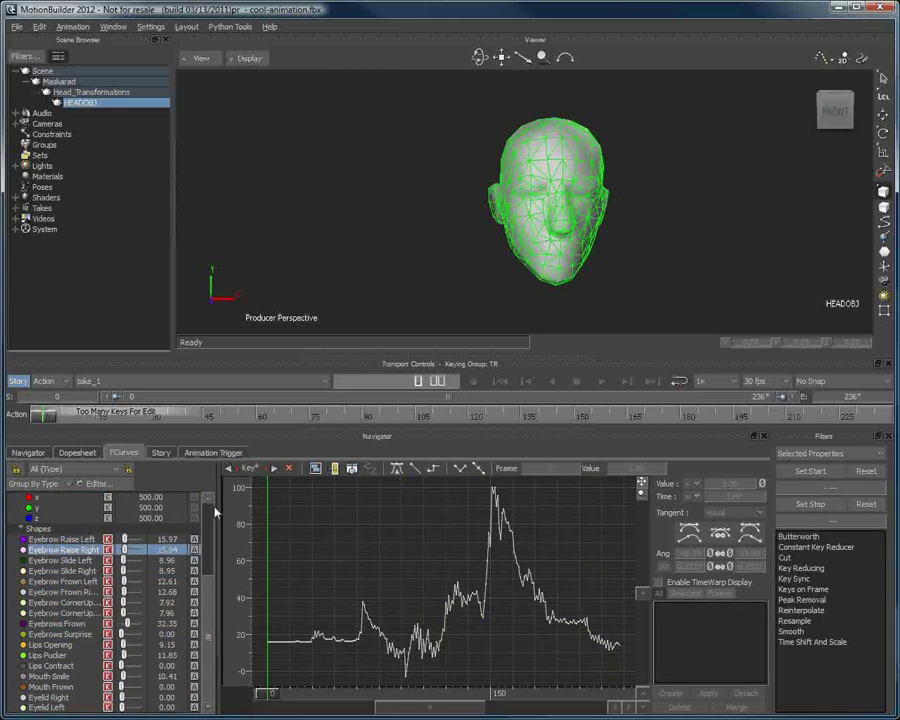
drag(222, 505, 200, 505)
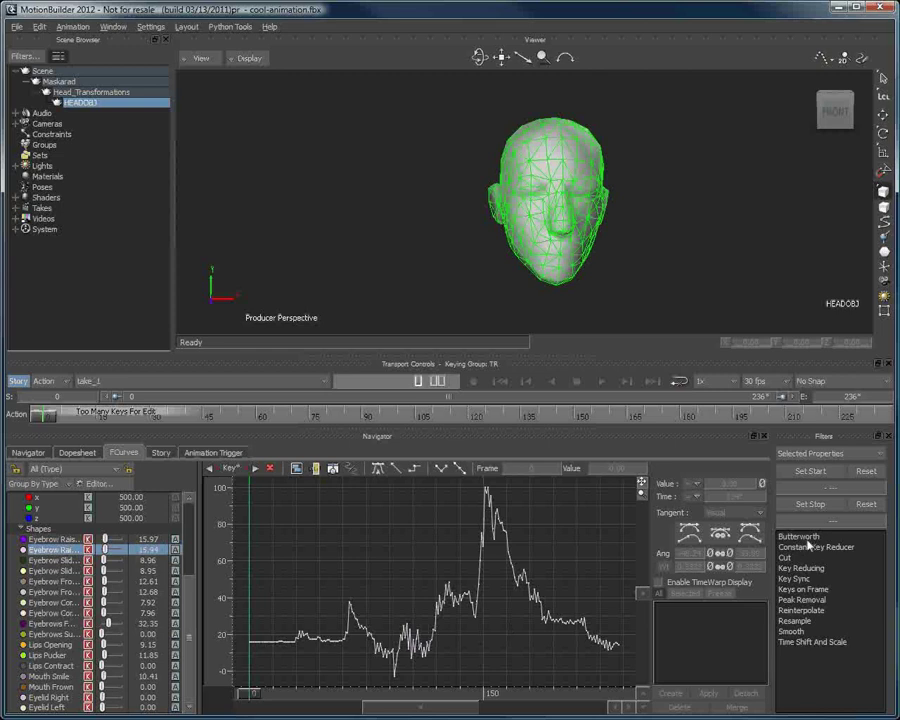
Preview Butterworth on Eyebrow Raise Left at a 5.00 cut-off, then reset to the raw curve
click(58, 539)
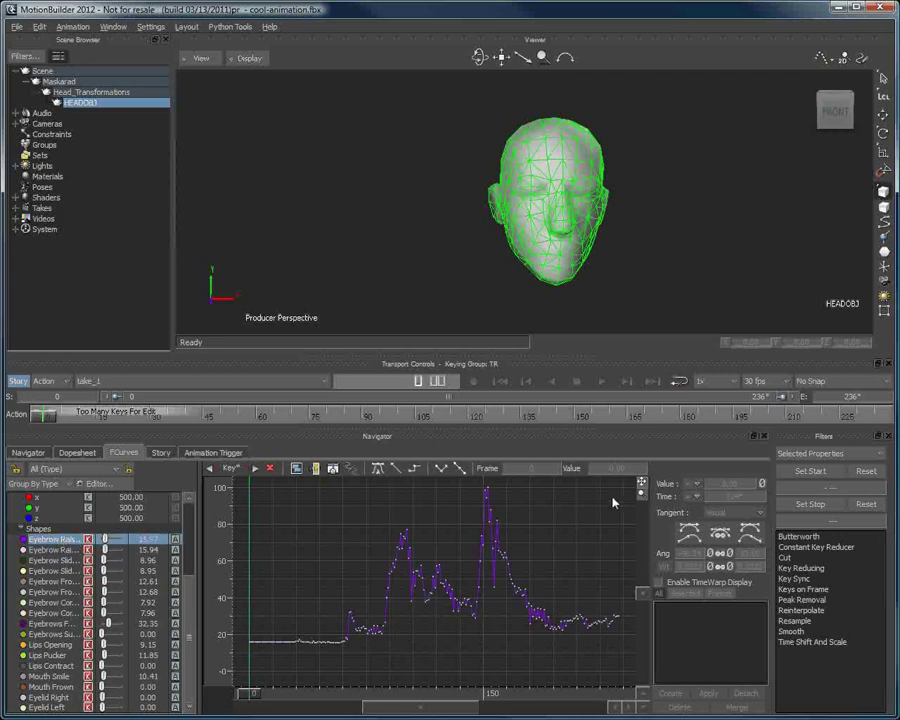
drag(620, 545, 617, 555)
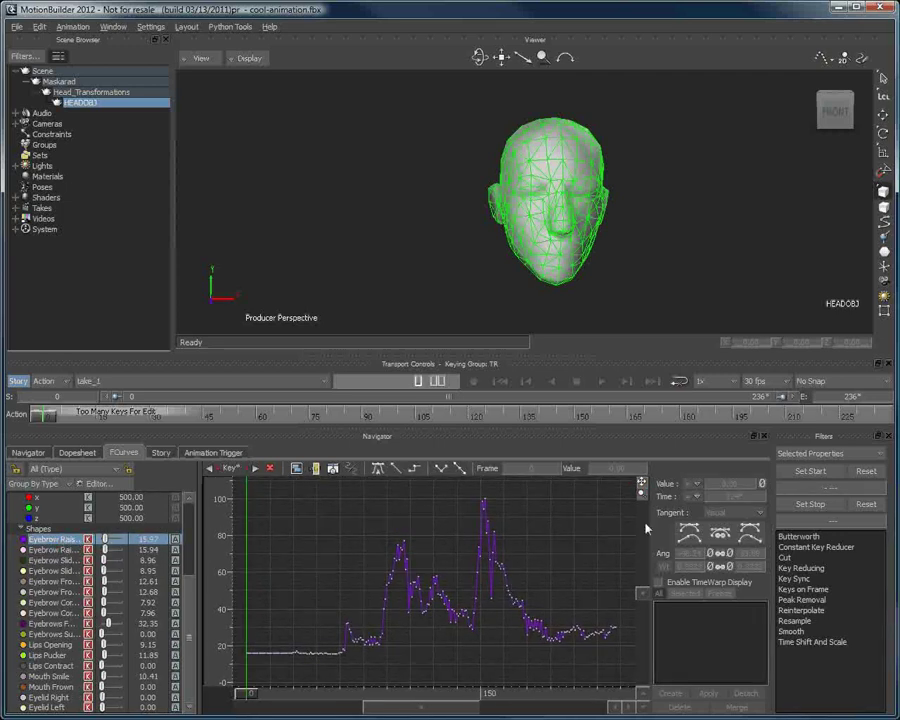
click(799, 537)
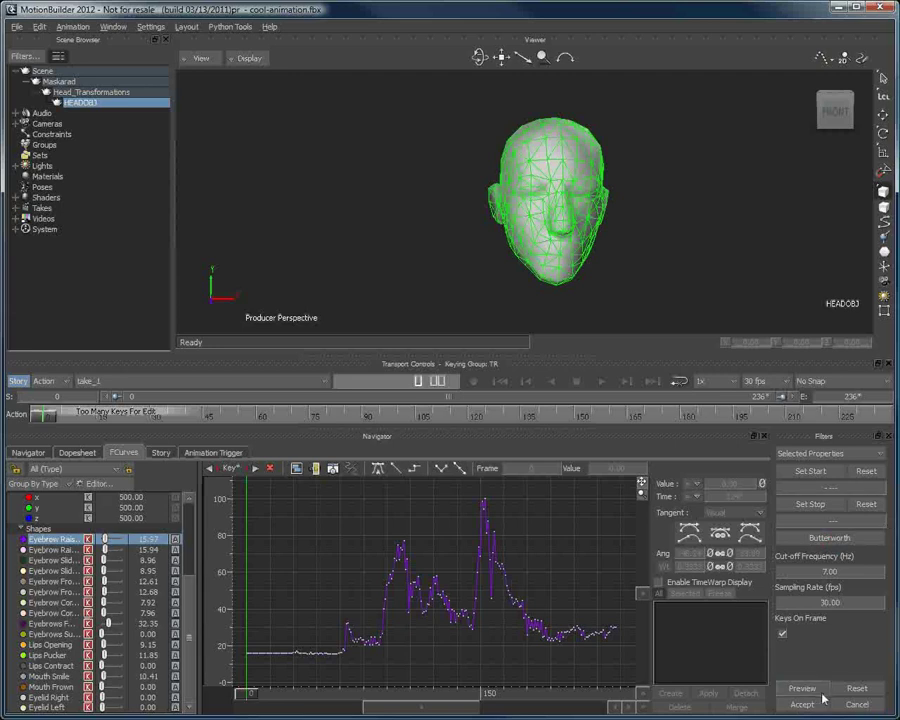
click(801, 690)
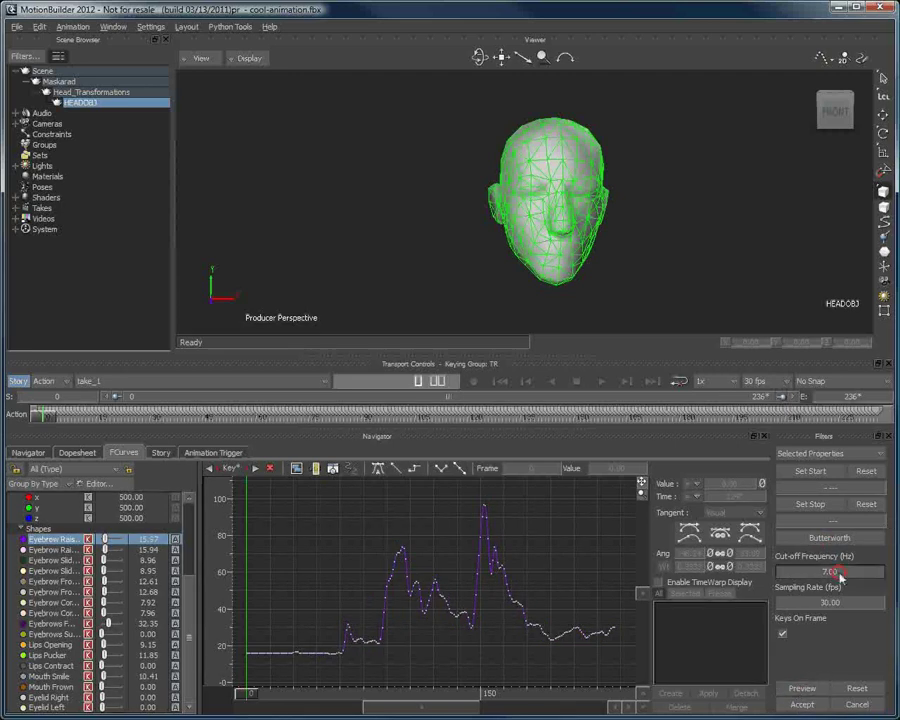
drag(840, 574, 822, 574)
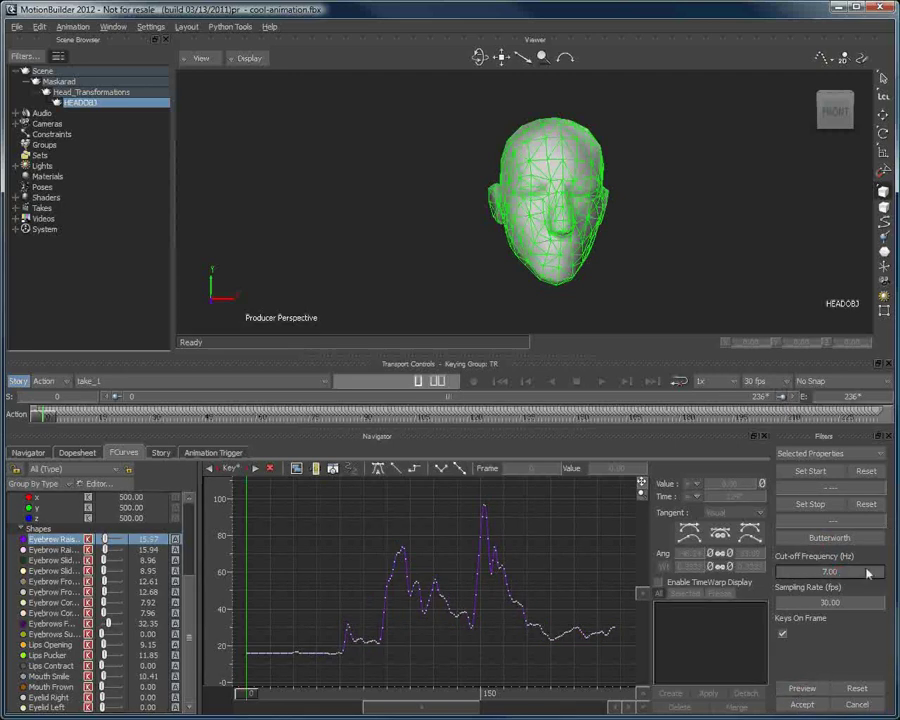
click(797, 688)
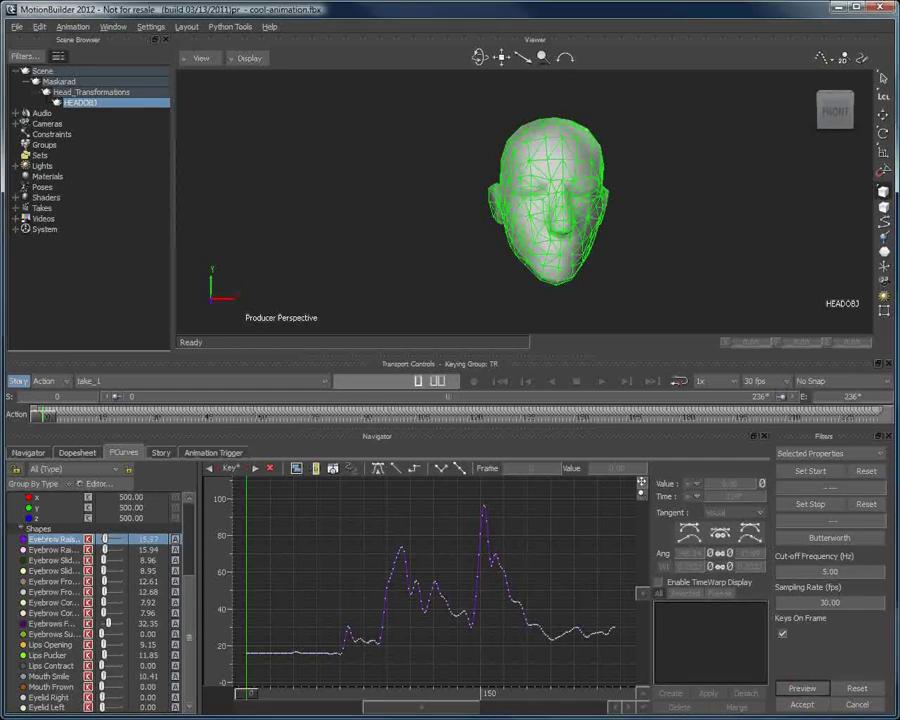
click(873, 690)
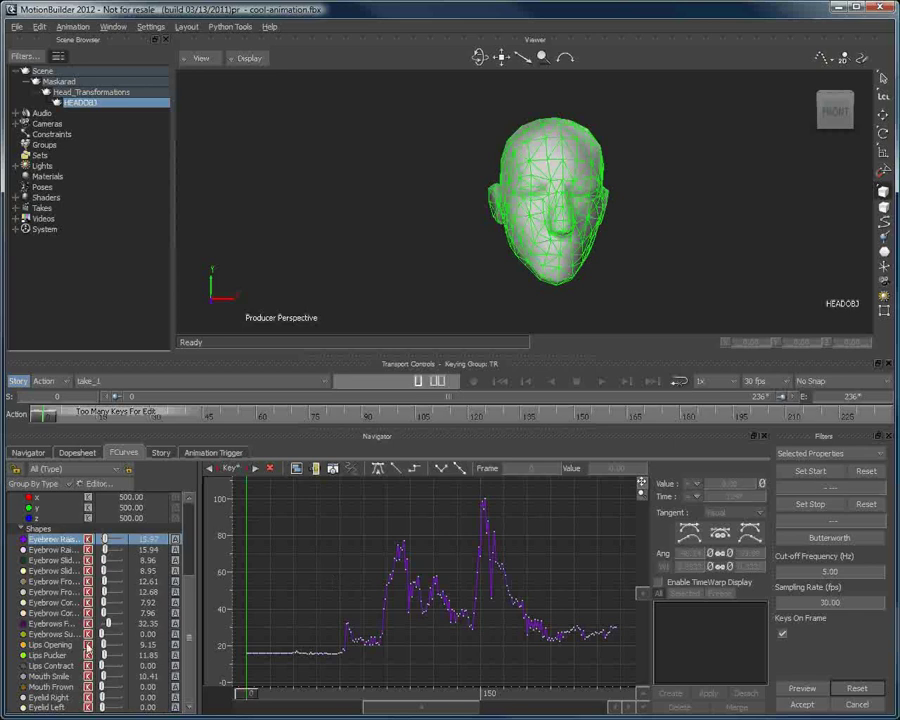
Apply Butterworth with a 4.00 cut-off frequency to all selected facial shape curves
shift+click(62, 706)
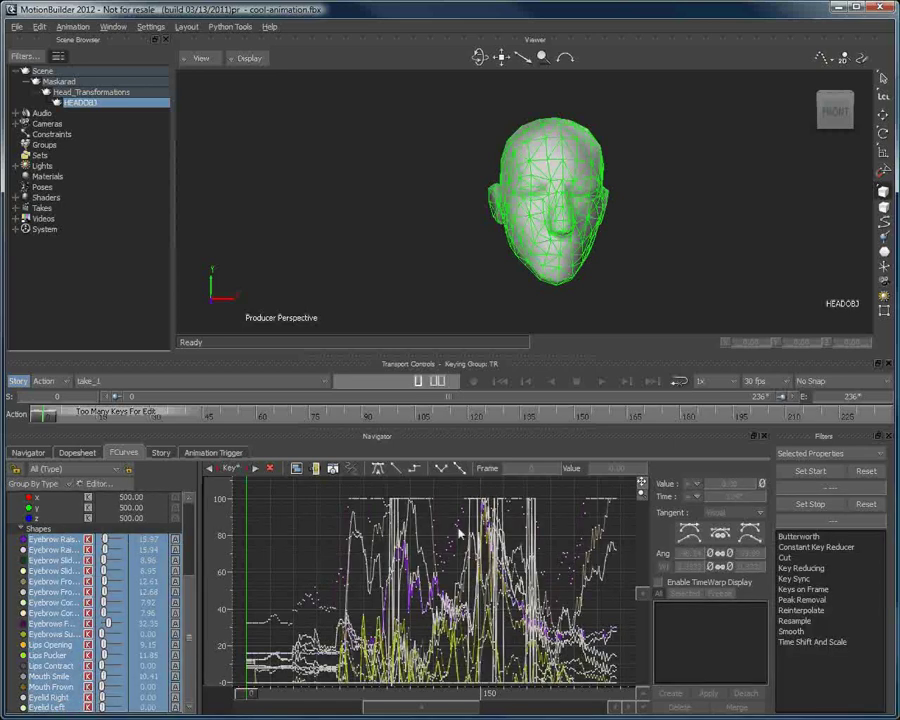
click(810, 536)
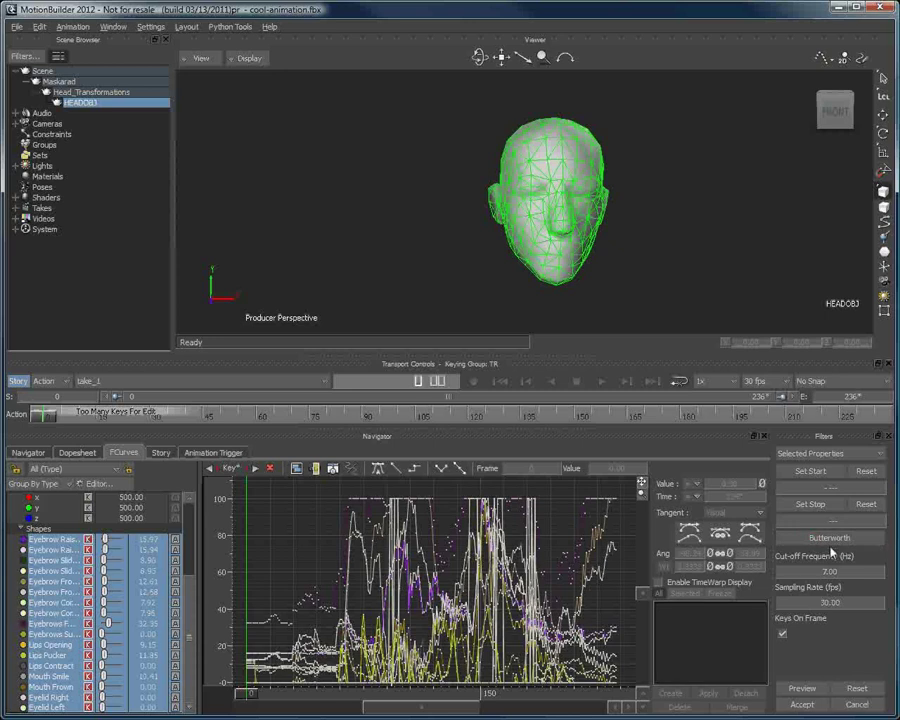
click(813, 690)
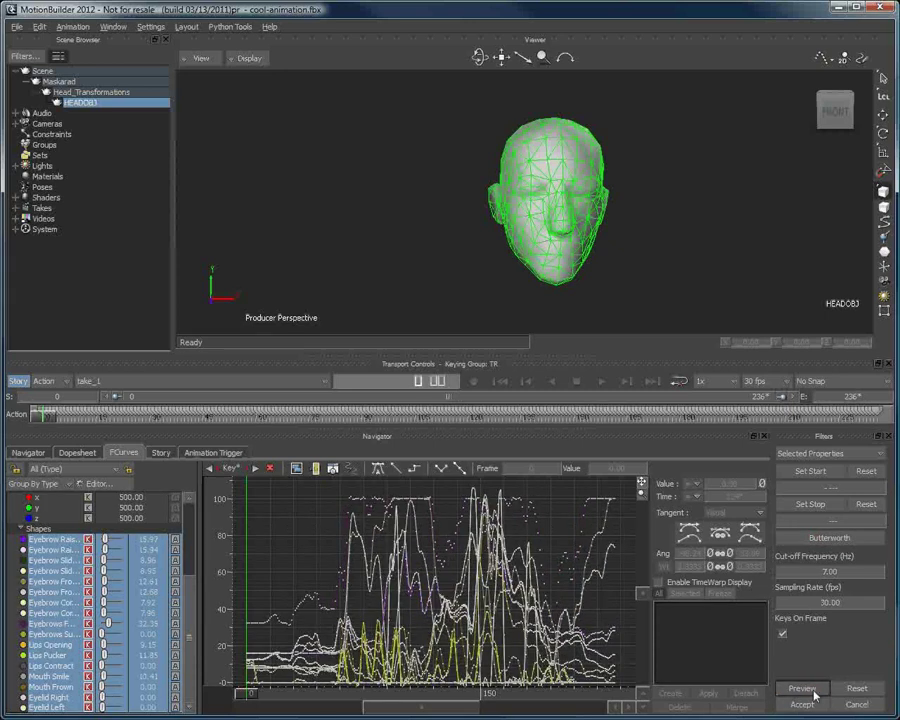
click(869, 578)
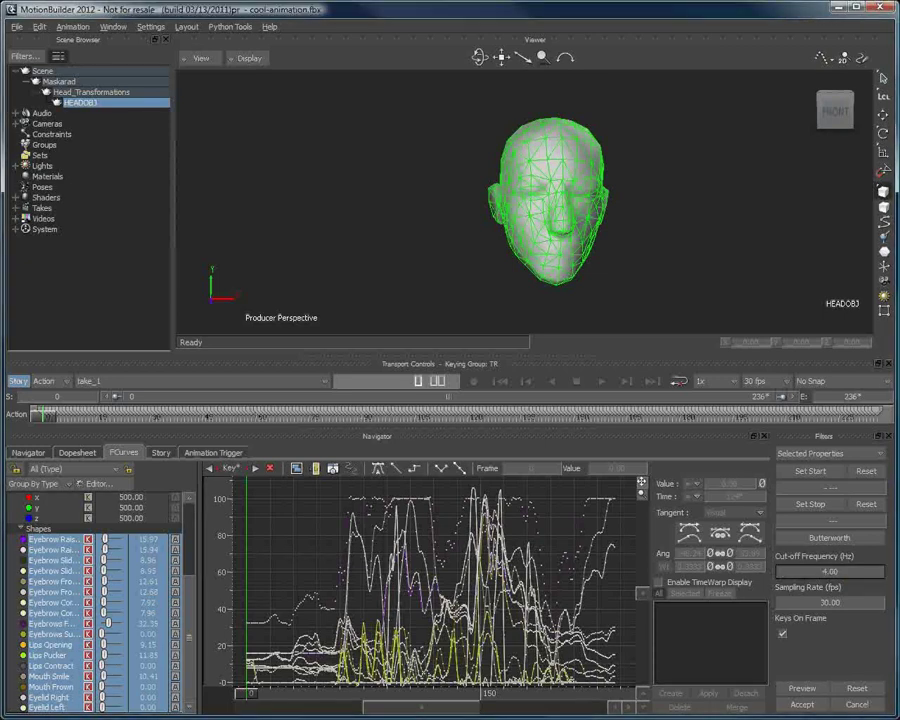
click(802, 688)
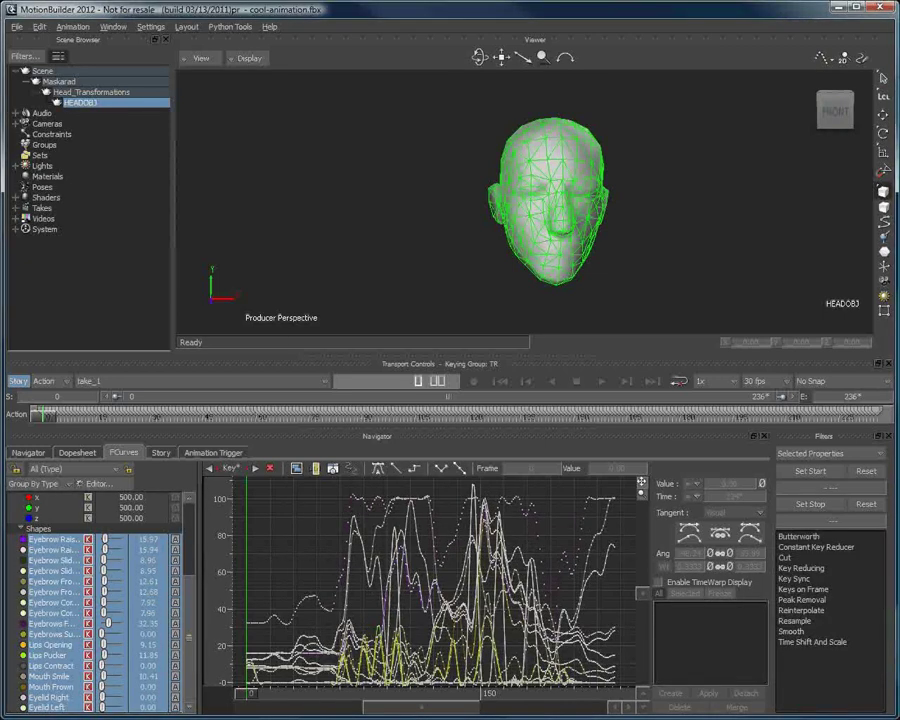
Inspect the smoothed eyebrow and Lips Opening curves one at a time
click(52, 591)
click(52, 602)
click(56, 647)
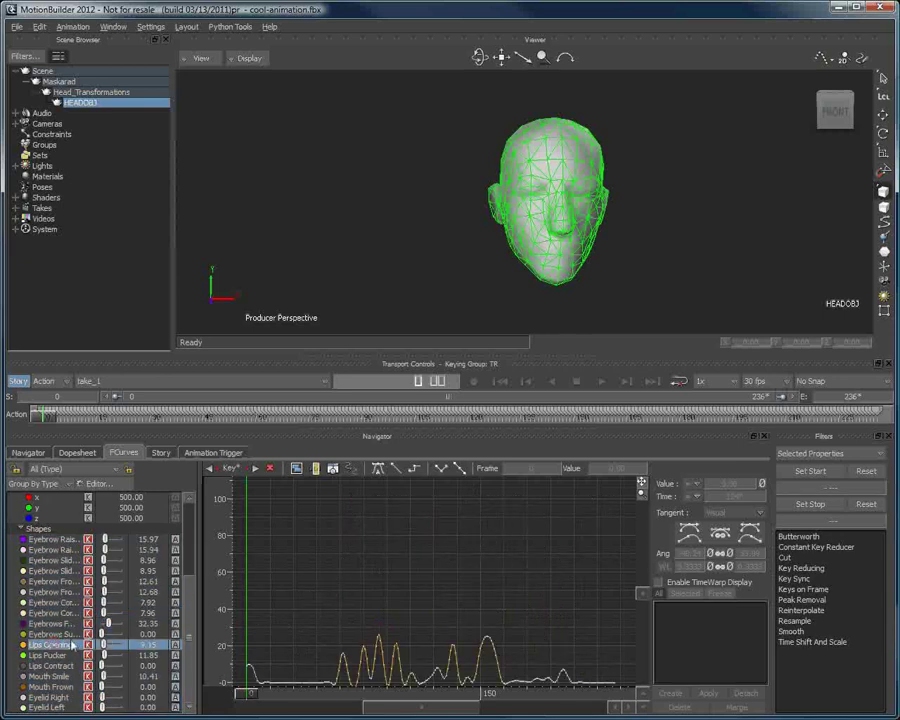
click(43, 604)
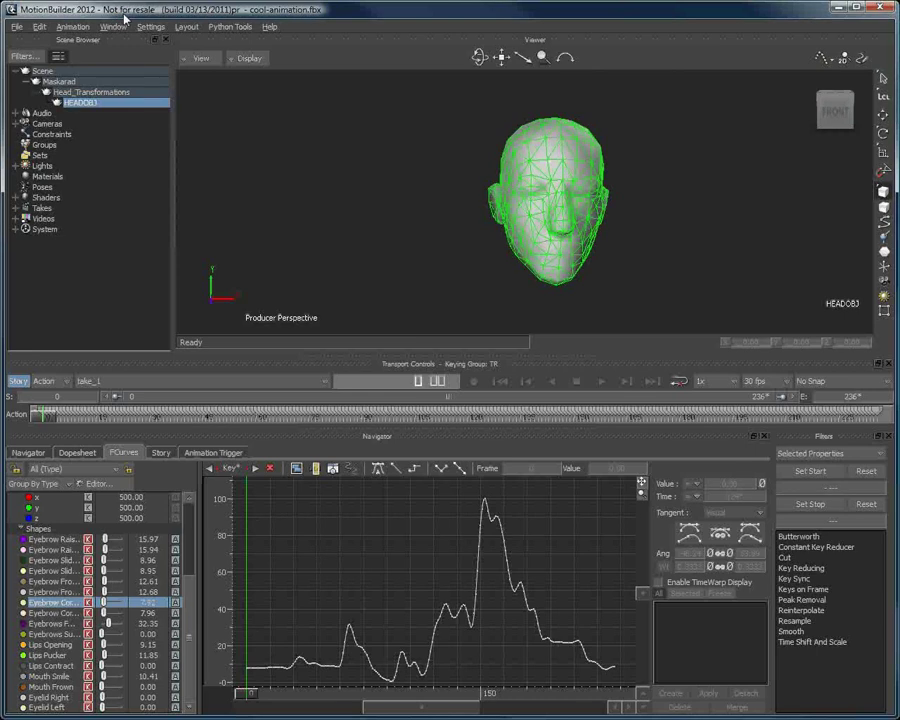
click(13, 25)
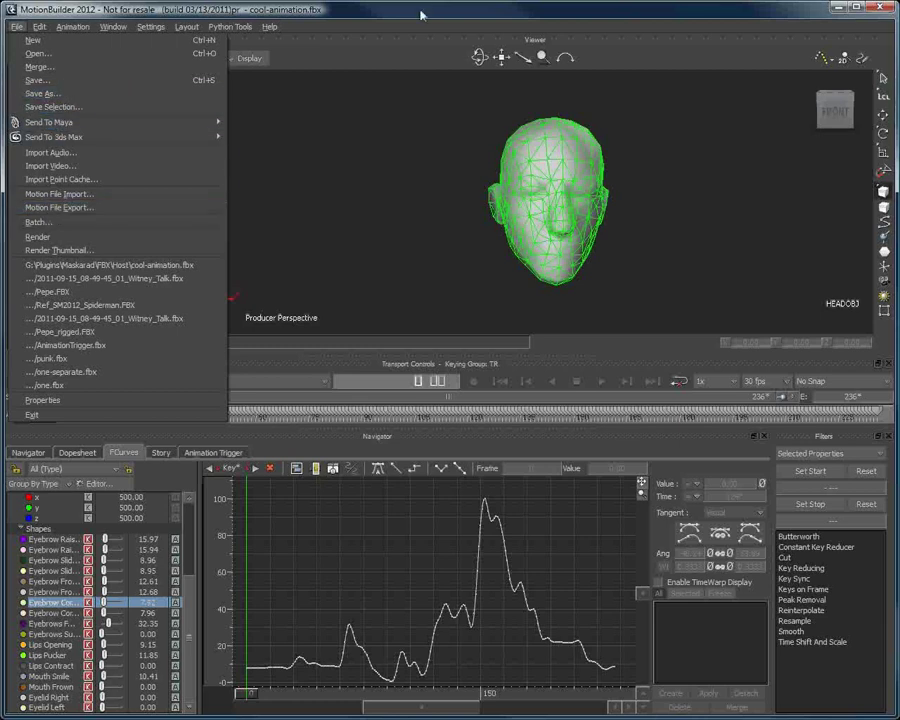
click(296, 10)
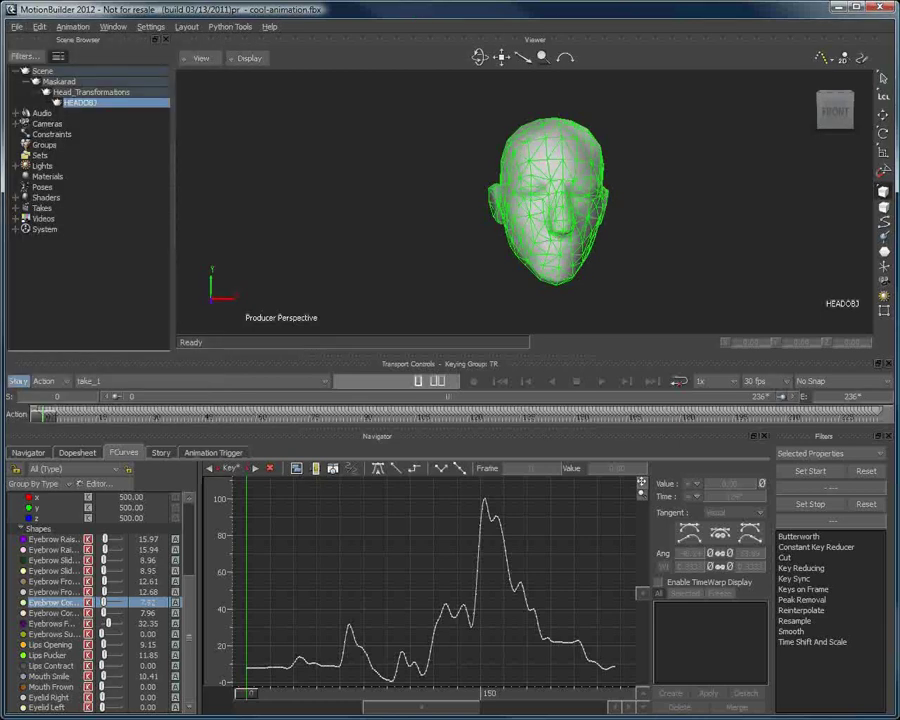